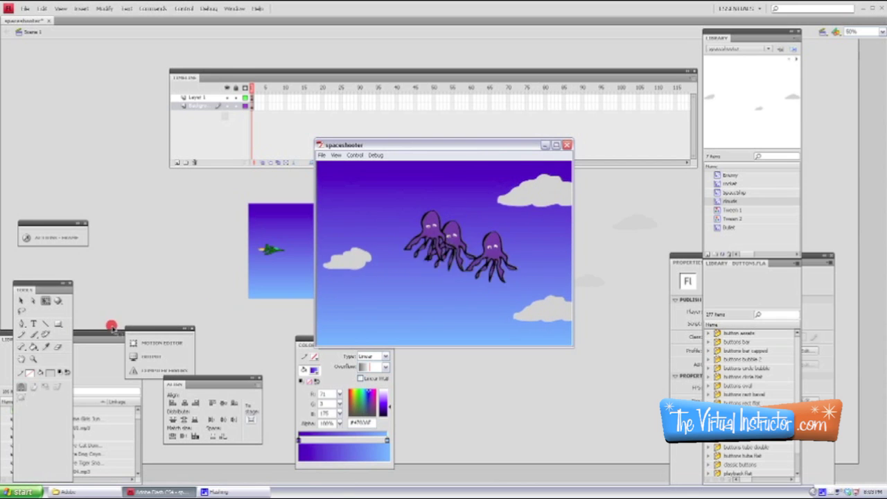
Test the movie to preview the current spaceship game, and close the preview
{"action": "left_click", "coordinate": [566, 144]}
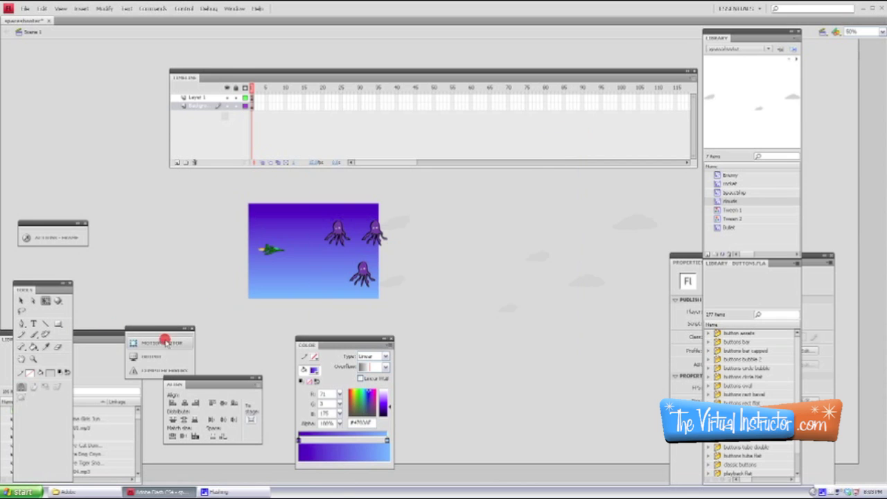
{"action": "key", "text": "ctrl+Return"}
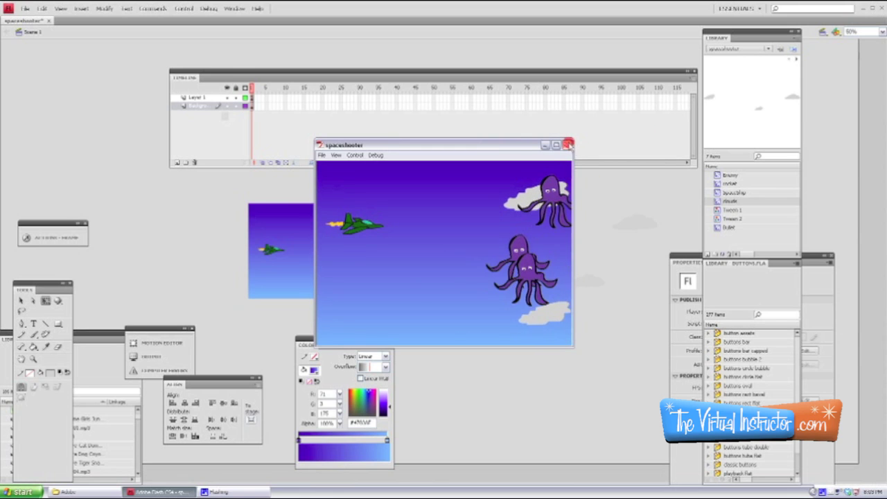
{"action": "left_click", "coordinate": [567, 144]}
Use the Text tool with a white fill to add a text box about 100 px wide at the stage's upper-left corner
{"action": "key", "text": "ctrl+1"}
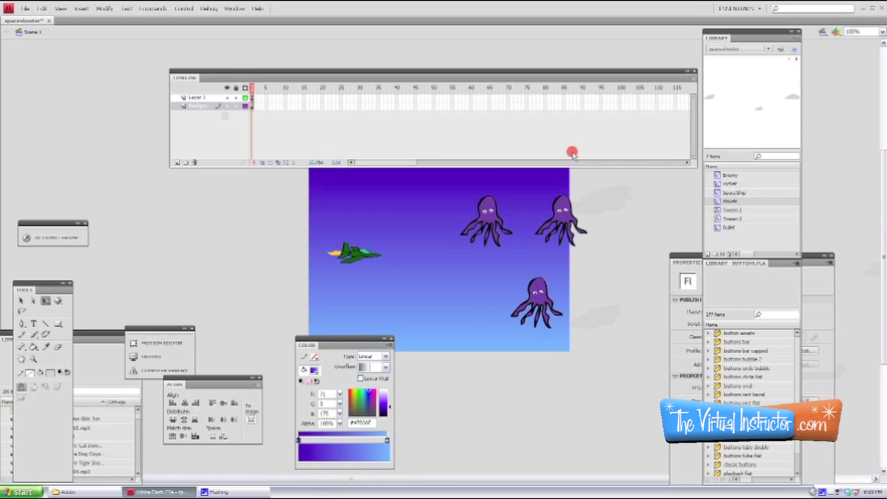
{"action": "left_click_drag", "start_coordinate": [361, 343], "coordinate": [111, 104]}
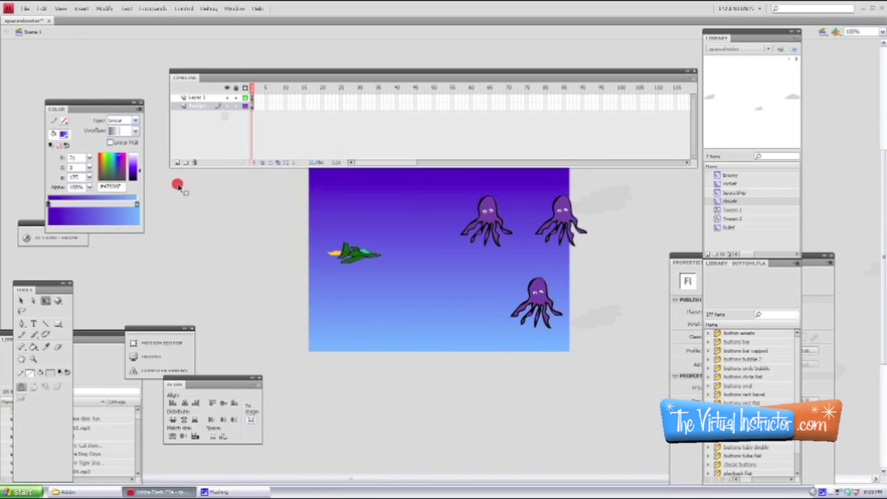
{"action": "left_click", "coordinate": [34, 324]}
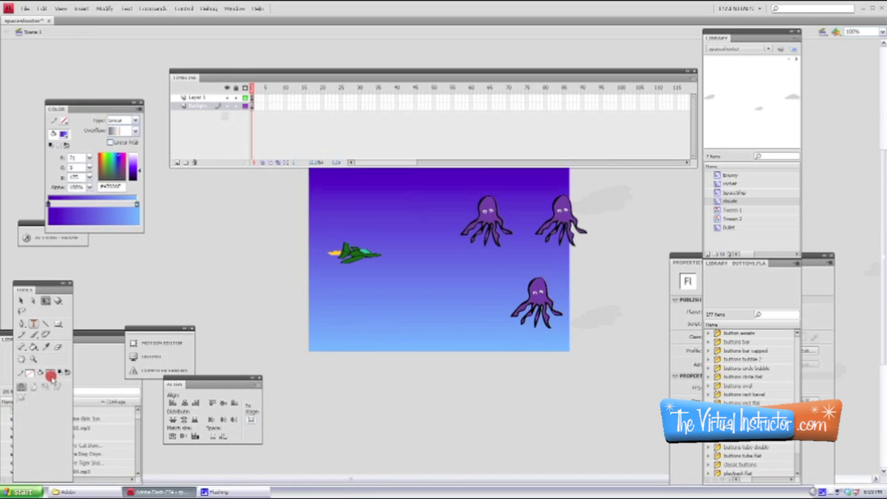
{"action": "left_click", "coordinate": [50, 375]}
{"action": "left_click", "coordinate": [60, 424]}
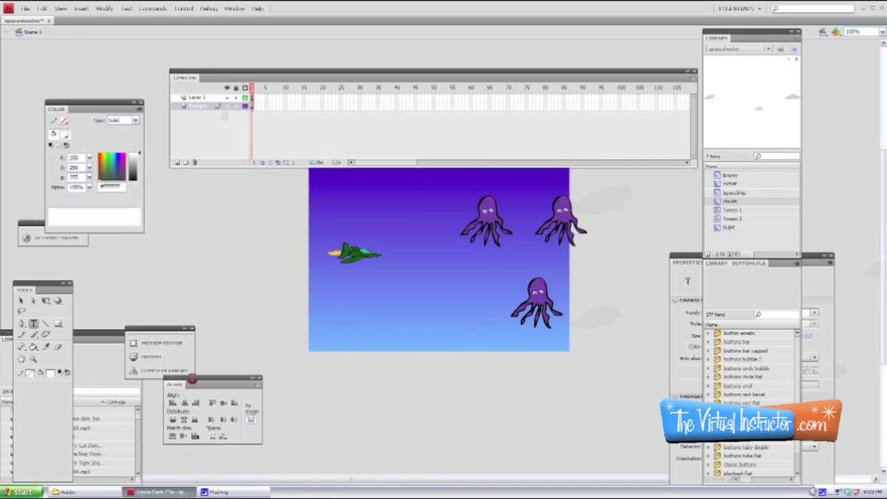
{"action": "left_click", "coordinate": [322, 171]}
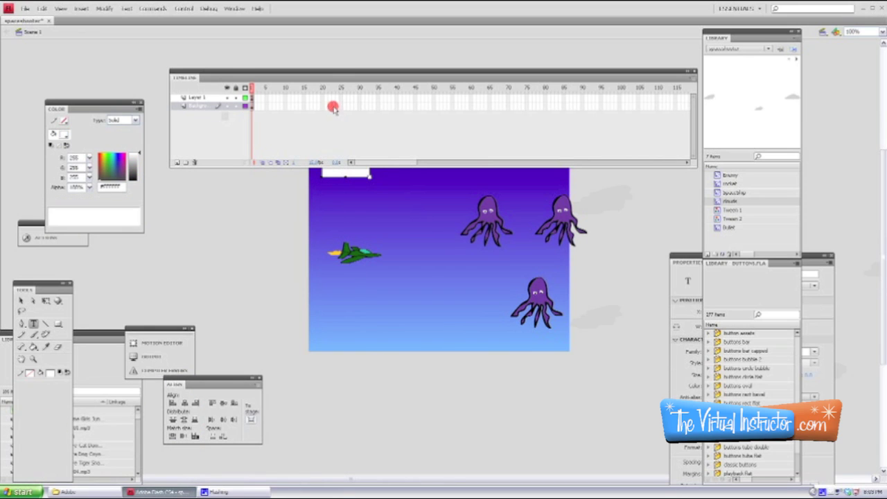
Rearrange the floating Timeline and Properties windows to uncover the new text box and its settings
{"action": "right_click", "coordinate": [321, 60]}
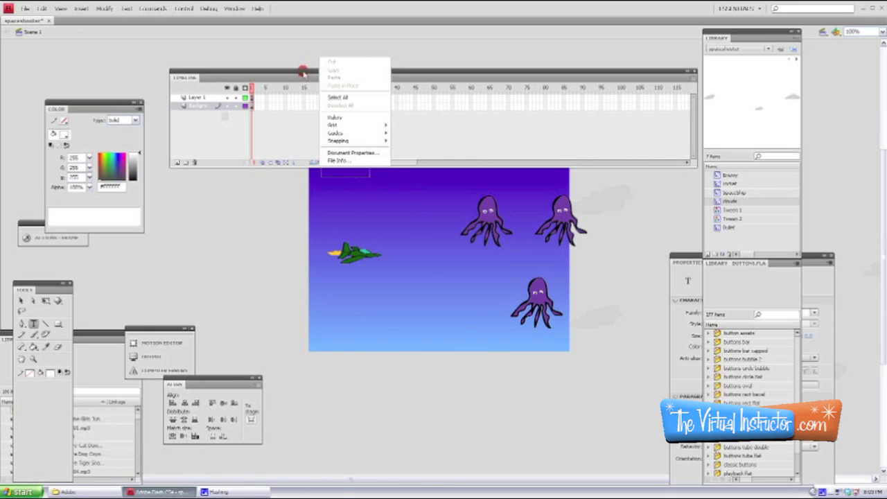
{"action": "left_click_drag", "start_coordinate": [309, 76], "coordinate": [284, 55]}
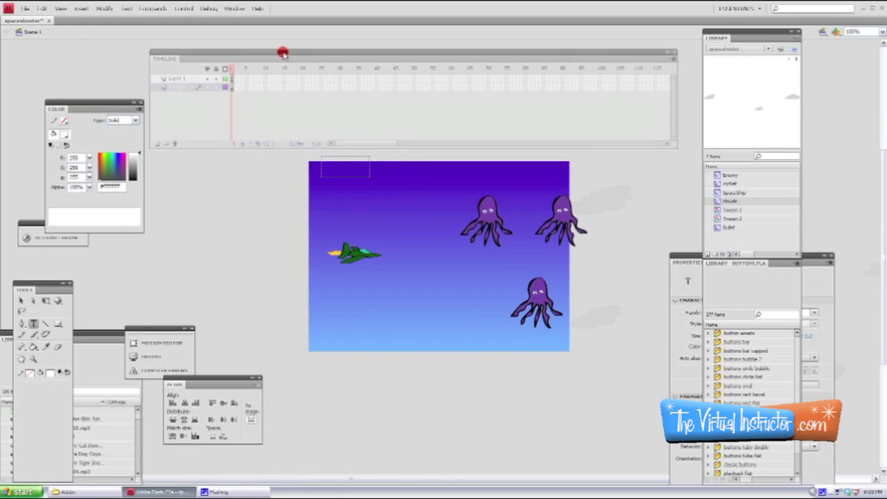
{"action": "left_click", "coordinate": [327, 167]}
{"action": "left_click_drag", "start_coordinate": [685, 263], "coordinate": [628, 180]}
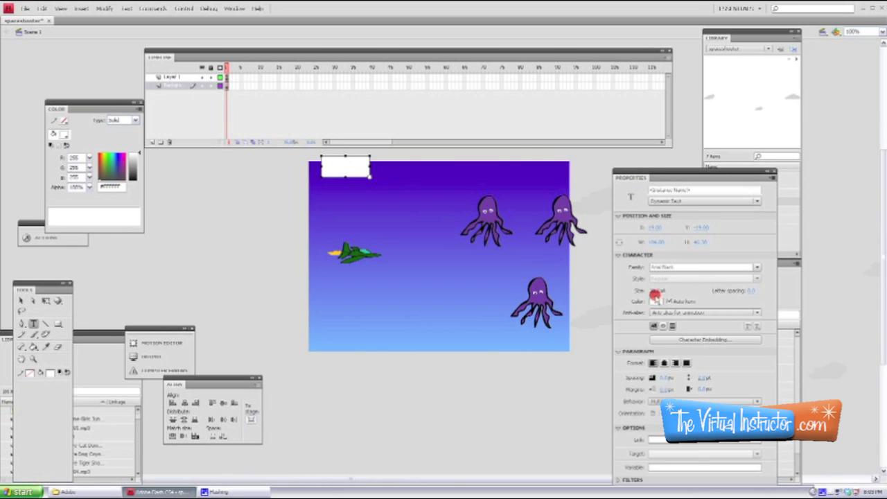
Set the font size of the new text box to 10 pt
{"action": "left_click", "coordinate": [653, 290]}
{"action": "type", "text": "15"}
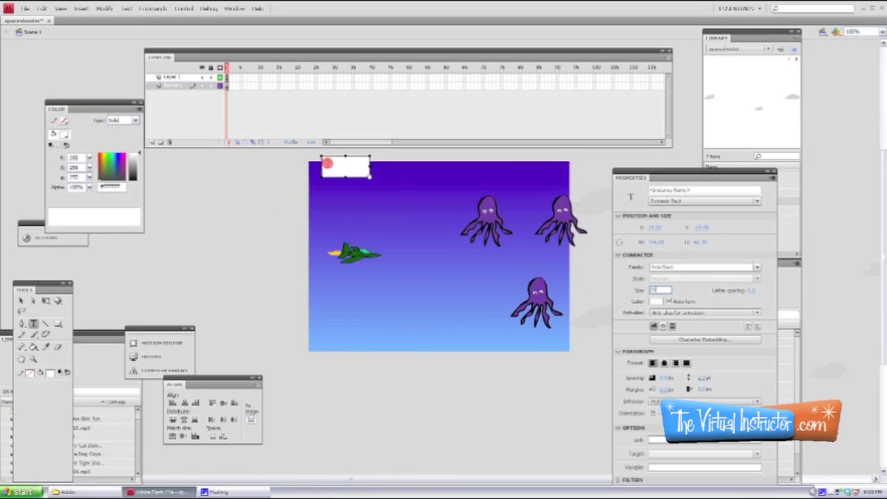
{"action": "left_click", "coordinate": [326, 171]}
{"action": "left_click", "coordinate": [657, 290]}
{"action": "left_click", "coordinate": [332, 169]}
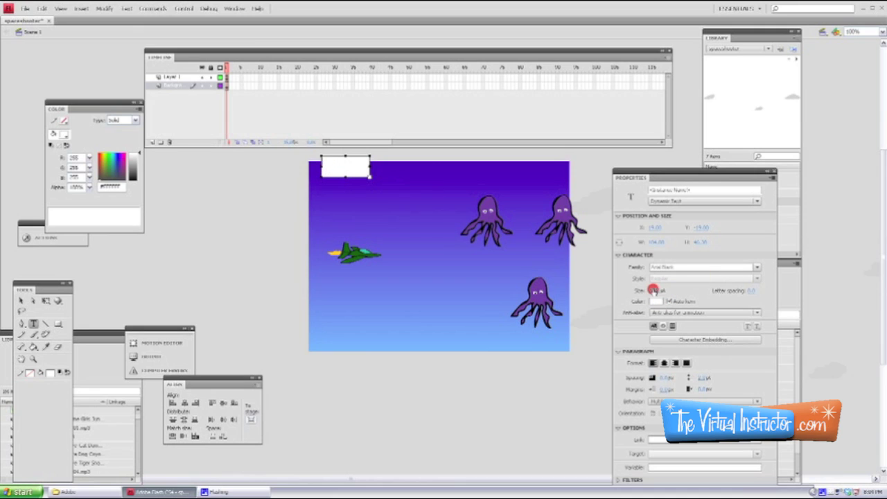
{"action": "left_click", "coordinate": [655, 291]}
{"action": "type", "text": "30"}
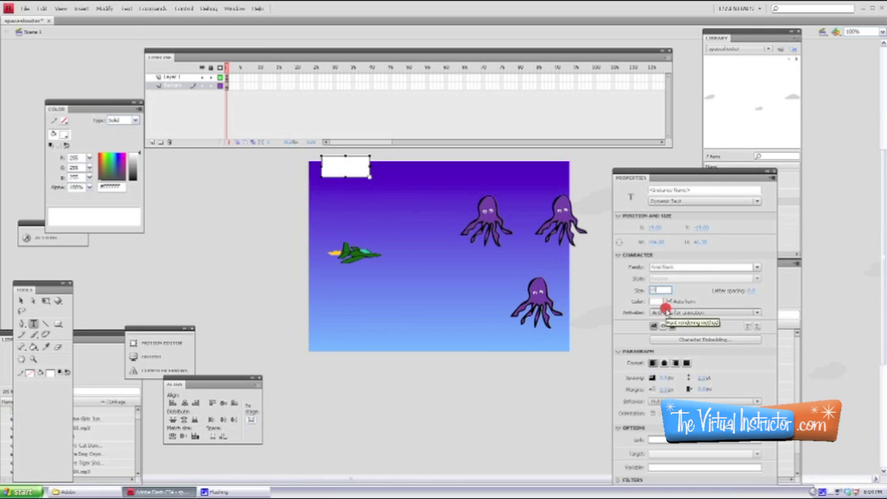
{"action": "left_click", "coordinate": [348, 183]}
{"action": "left_click", "coordinate": [326, 167]}
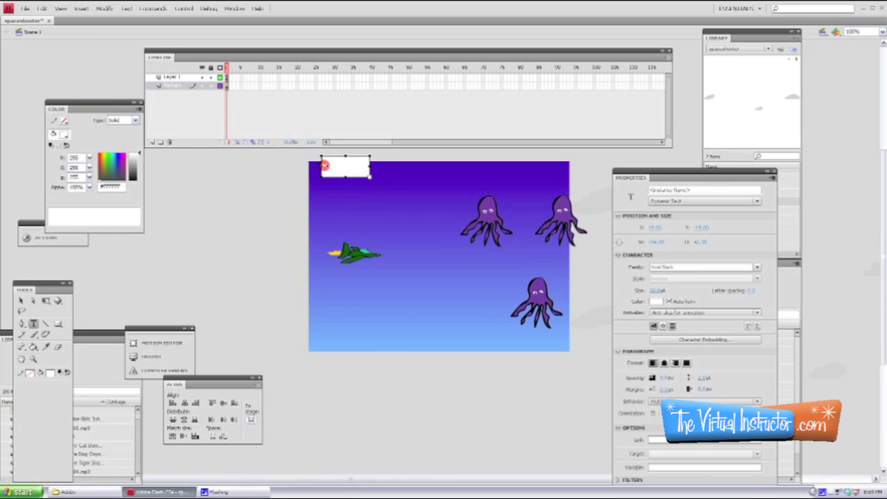
{"action": "left_click", "coordinate": [315, 166]}
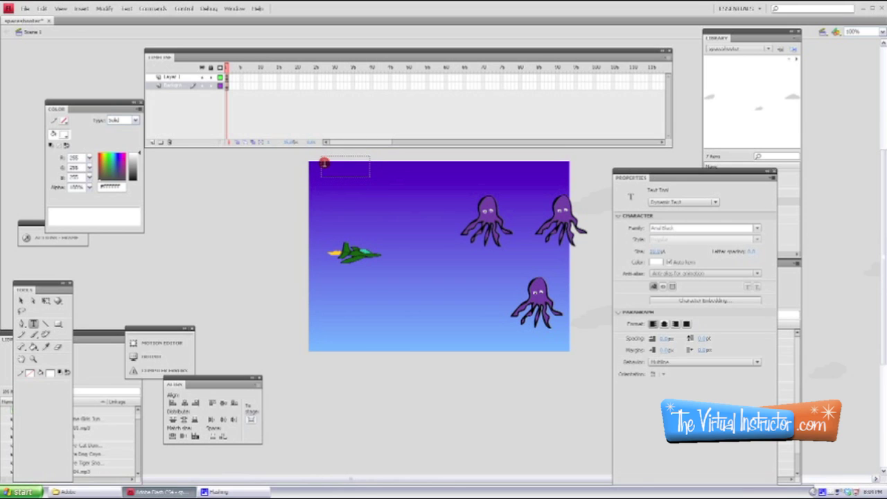
Enter "Score" in the text box and make its text white
{"action": "left_click", "coordinate": [324, 164]}
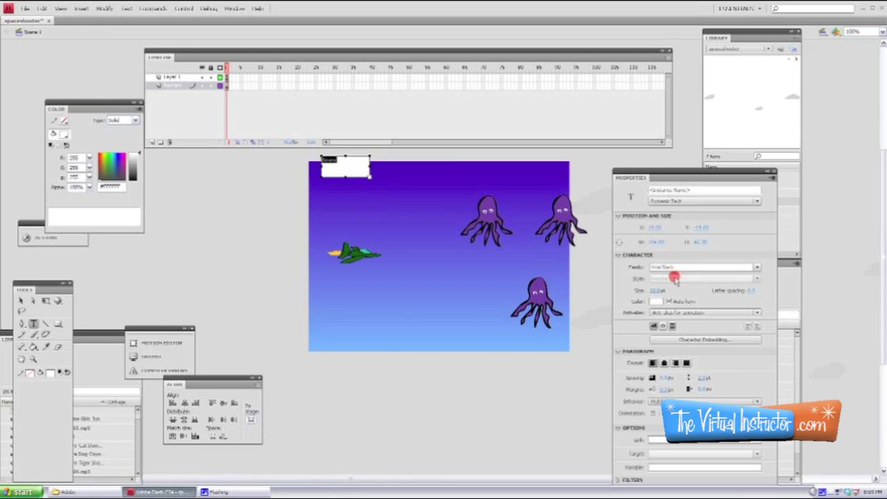
{"action": "left_click", "coordinate": [656, 302]}
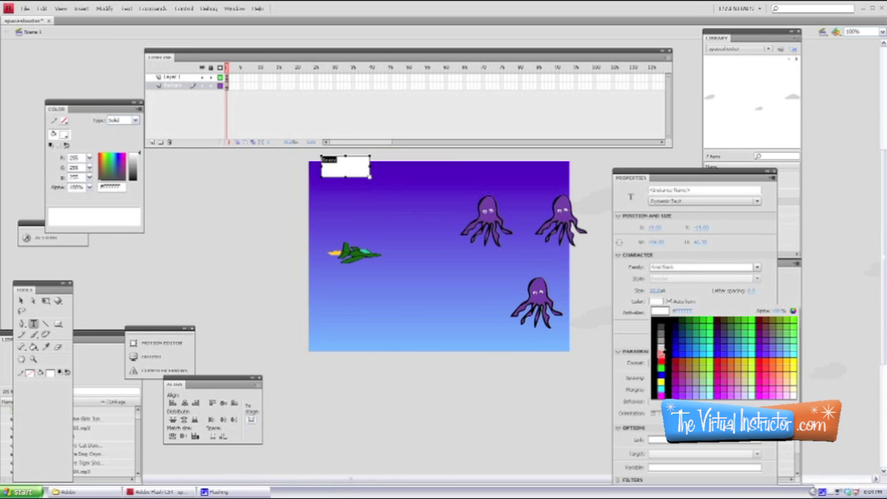
{"action": "left_click", "coordinate": [660, 350]}
Move the Score text inside the stage's upper-left corner and shrink its box to fit the word
{"action": "left_click", "coordinate": [21, 300]}
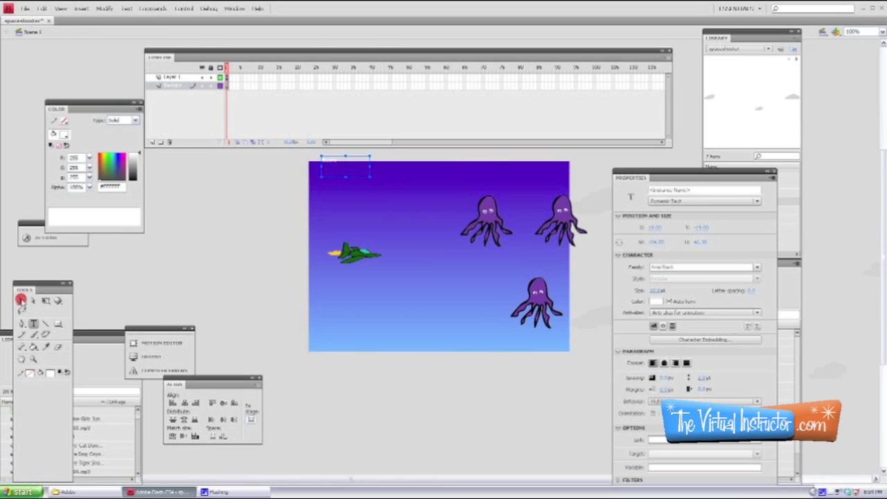
{"action": "left_click_drag", "start_coordinate": [332, 166], "coordinate": [327, 171]}
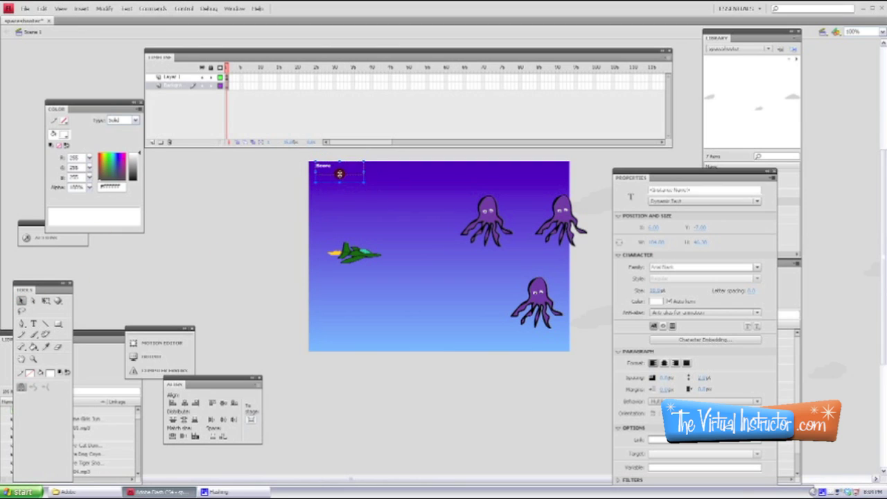
{"action": "left_click_drag", "start_coordinate": [339, 182], "coordinate": [339, 172]}
Change the Score label's text type to Static Text and deselect it
{"action": "scroll", "coordinate": [286, 185], "scroll_direction": "up", "scroll_amount": 2}
{"action": "left_click", "coordinate": [756, 202]}
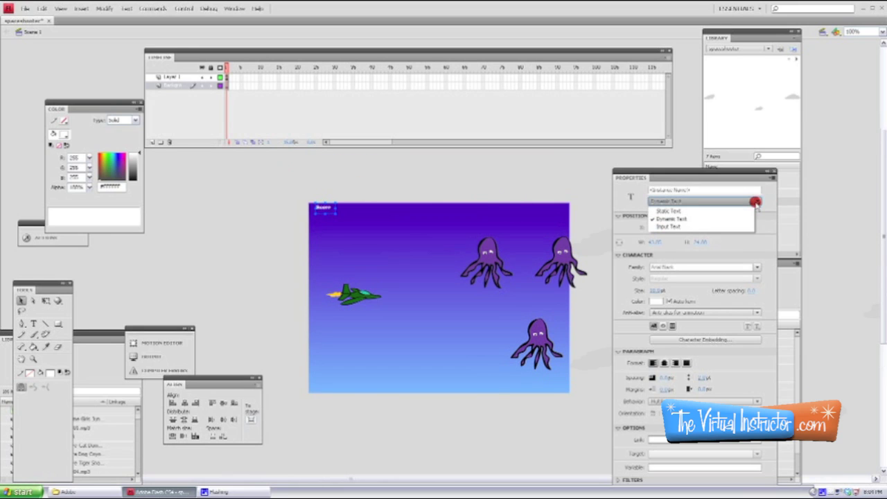
{"action": "left_click", "coordinate": [666, 209]}
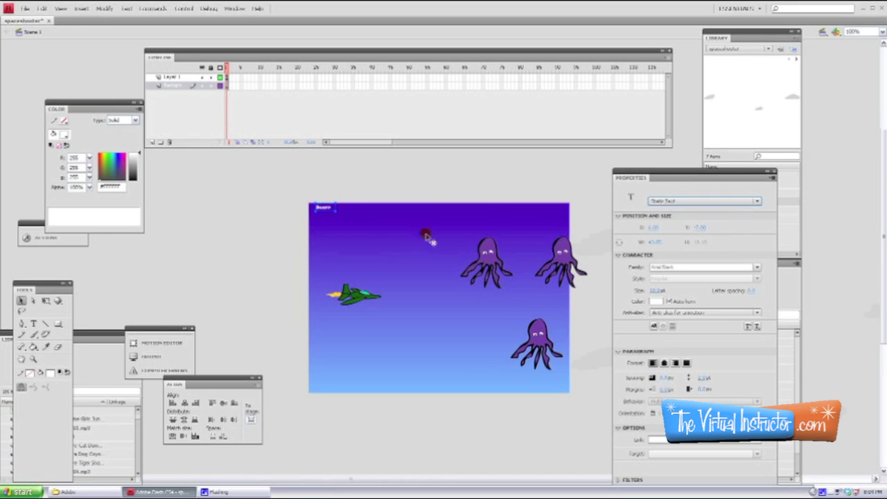
{"action": "left_click", "coordinate": [339, 189]}
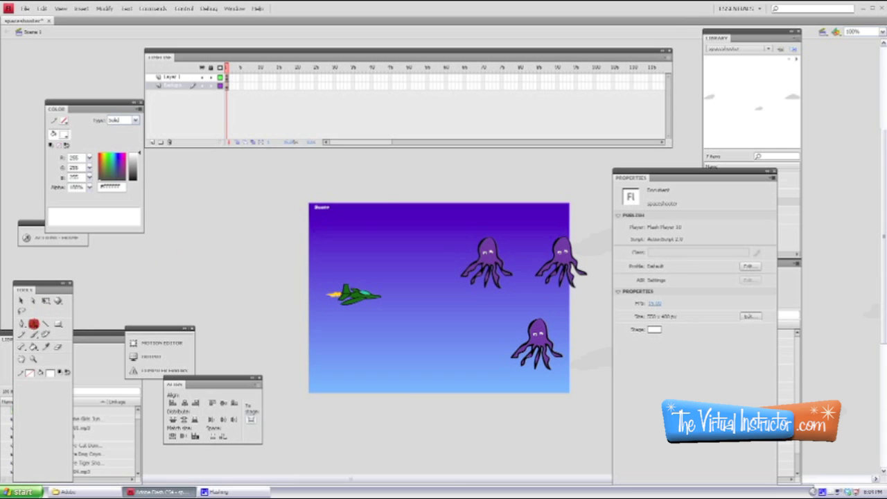
Add a second text box about 50 px wide beside the Score label
{"action": "left_click", "coordinate": [33, 324]}
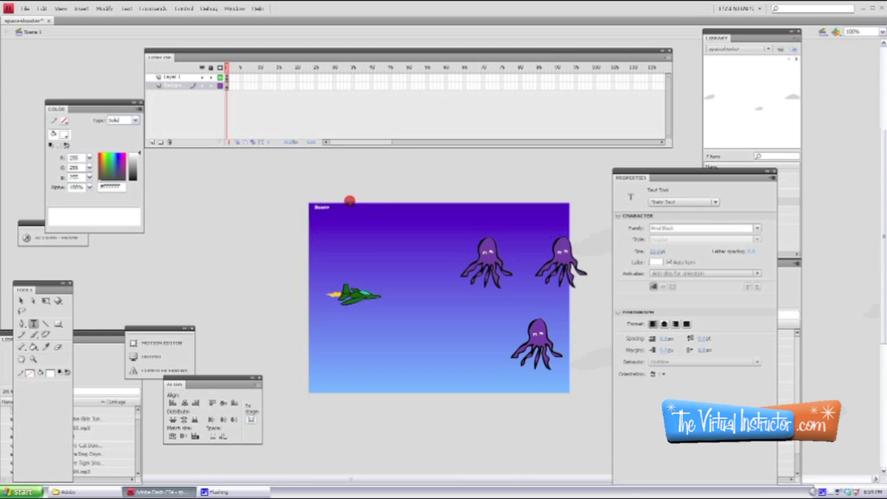
{"action": "left_click", "coordinate": [339, 209]}
{"action": "left_click", "coordinate": [339, 194]}
{"action": "left_click_drag", "start_coordinate": [360, 206], "coordinate": [363, 208]}
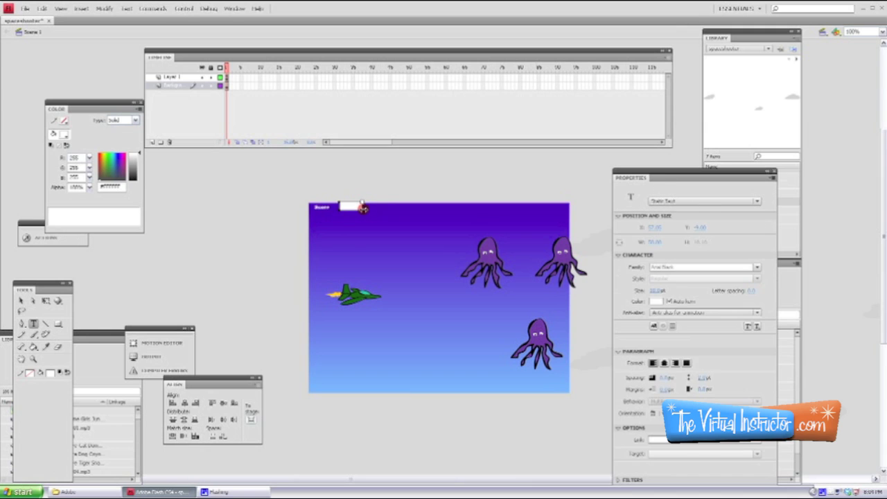
Set the empty text box beside the Score label to Dynamic Text
{"action": "left_click", "coordinate": [754, 201]}
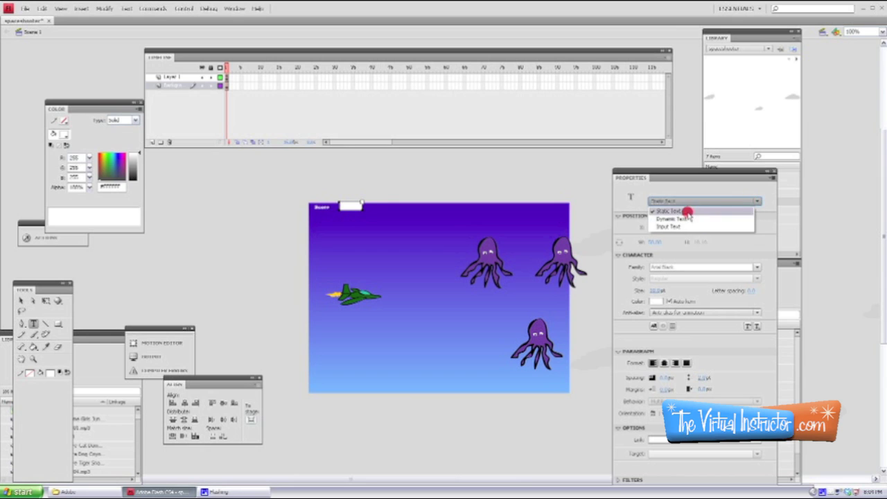
{"action": "left_click", "coordinate": [684, 218]}
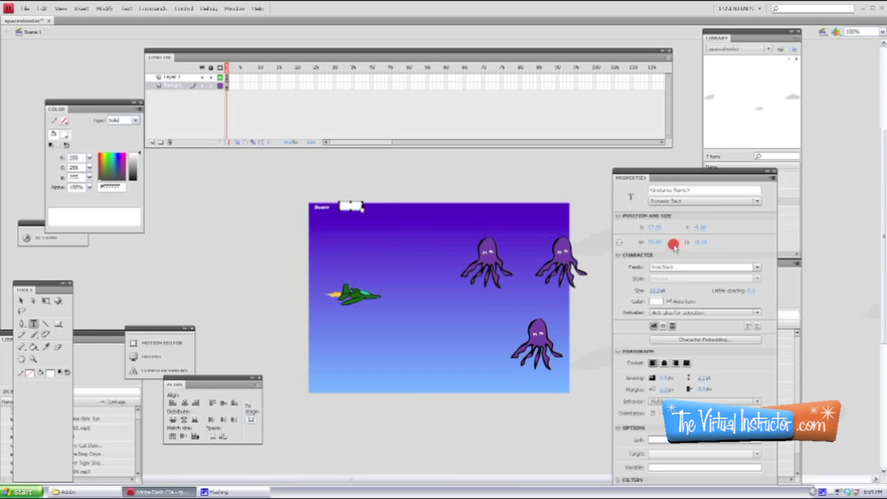
{"action": "left_click_drag", "start_coordinate": [645, 174], "coordinate": [614, 124]}
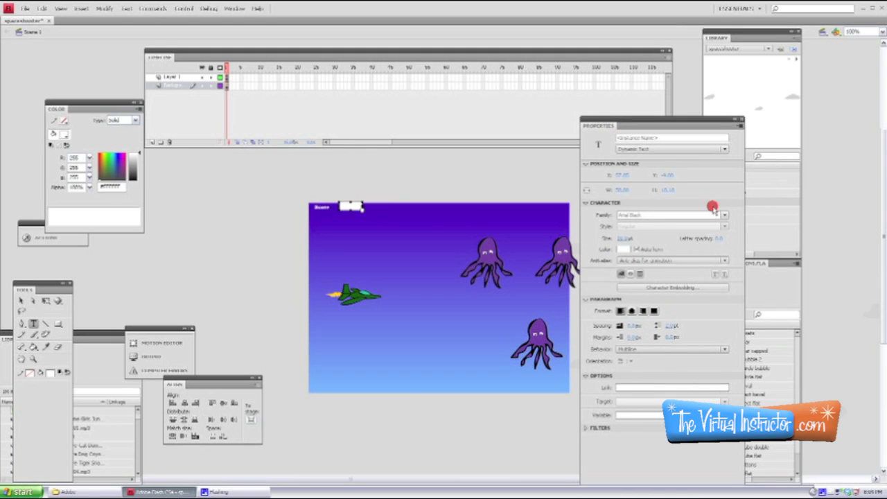
{"action": "left_click", "coordinate": [726, 150]}
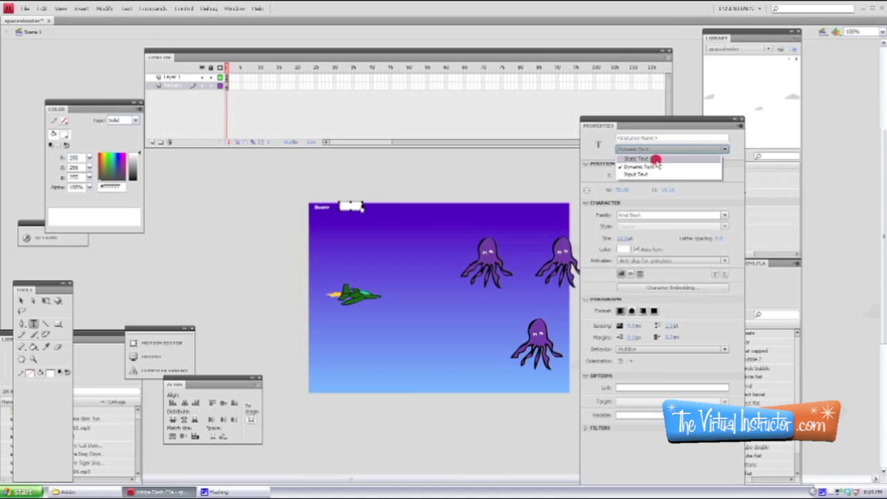
{"action": "left_click", "coordinate": [636, 167]}
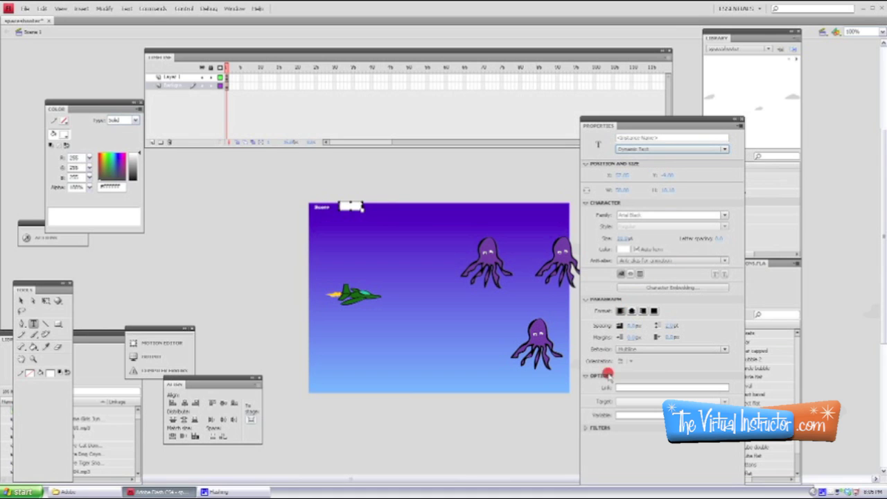
Assign the variable _root.score to the dynamic text box and deselect it
{"action": "left_click", "coordinate": [617, 414]}
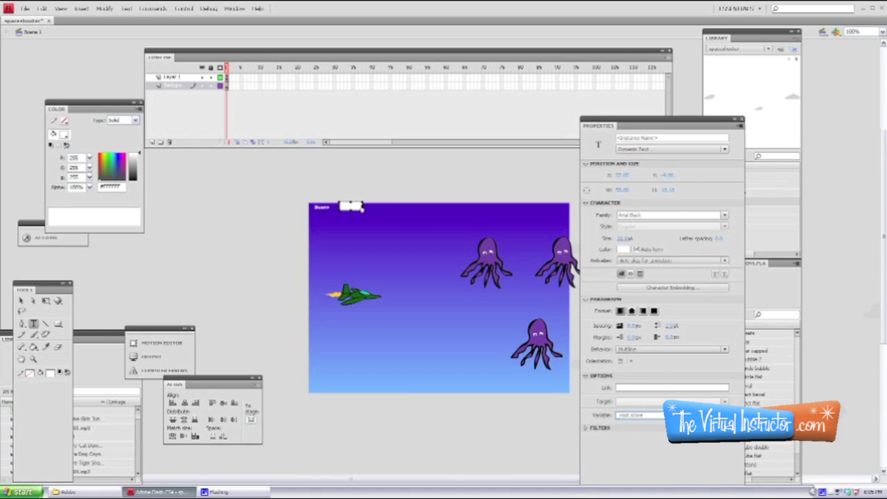
{"action": "left_click_drag", "start_coordinate": [659, 415], "coordinate": [598, 414]}
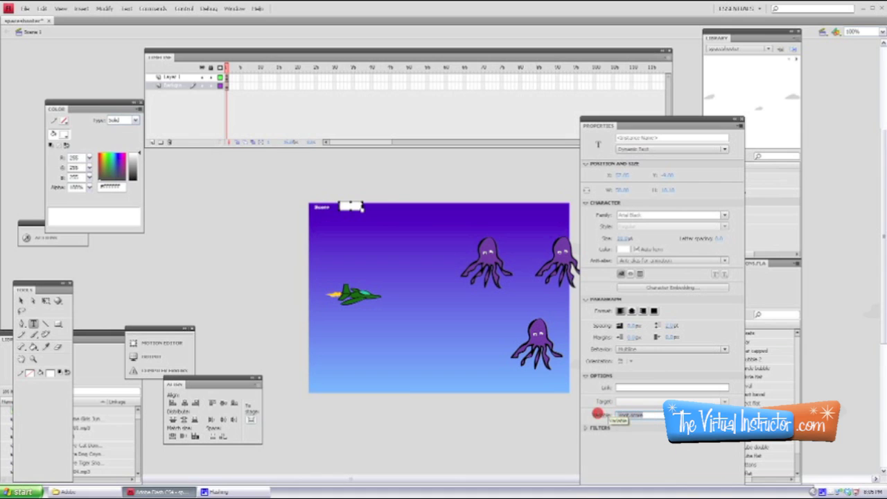
{"action": "left_click", "coordinate": [657, 436]}
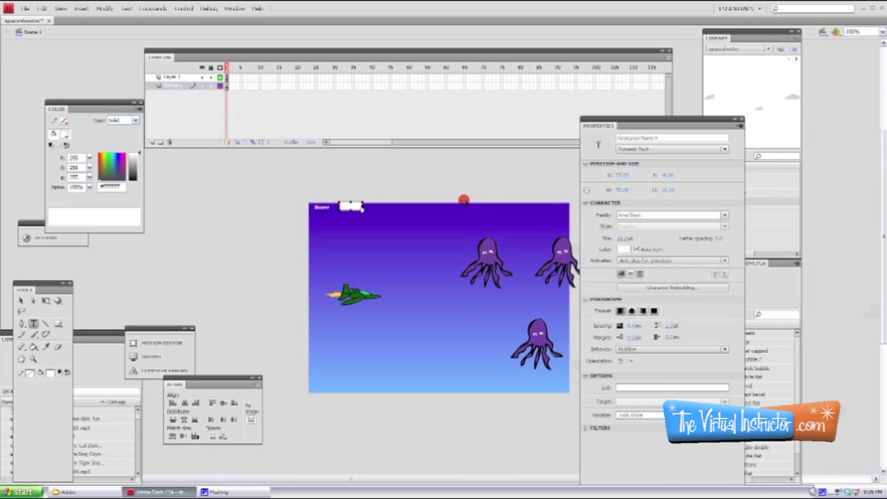
{"action": "left_click", "coordinate": [460, 190]}
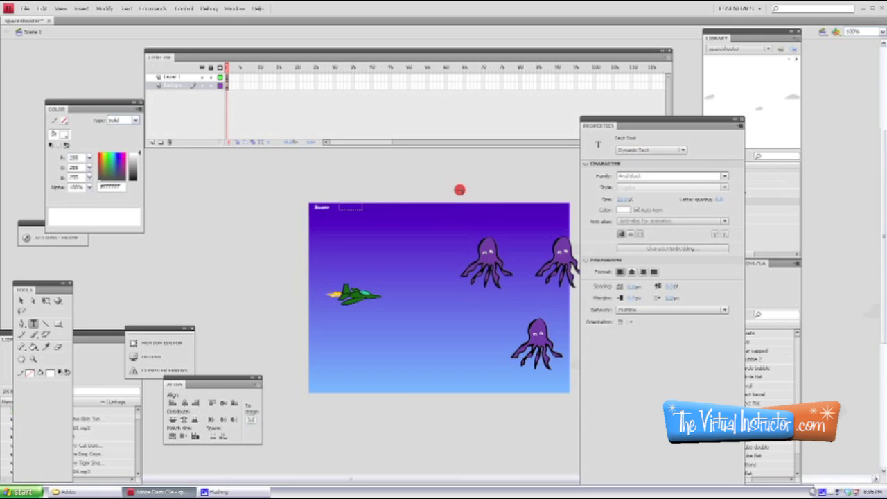
Move the dynamic text box closer to the Score label, aligning it for the score value
{"action": "left_click", "coordinate": [24, 301]}
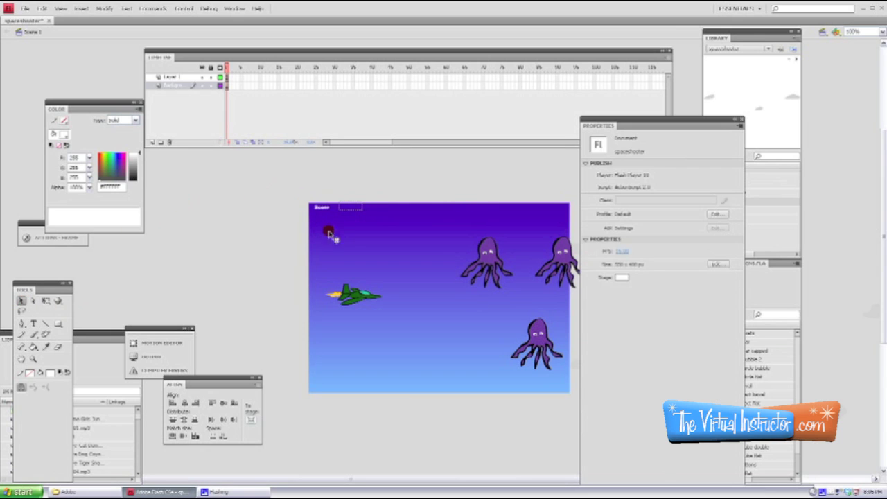
{"action": "left_click_drag", "start_coordinate": [353, 209], "coordinate": [347, 213]}
{"action": "key", "text": "ctrl+="}
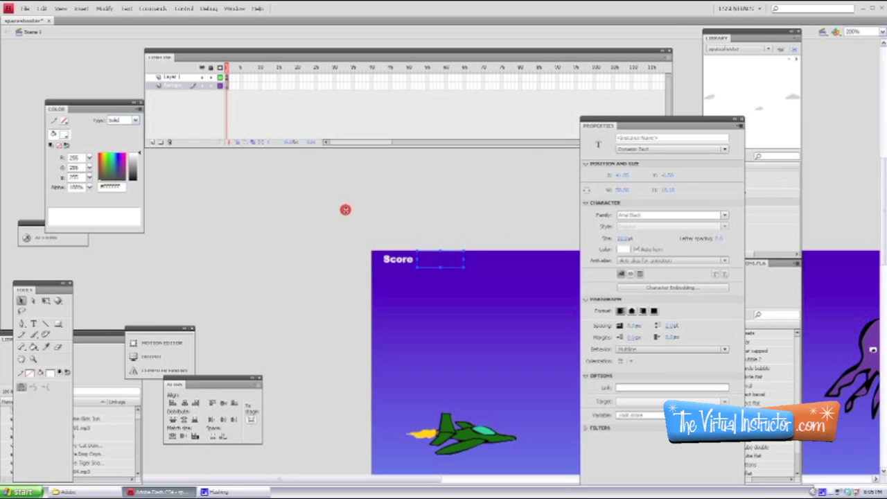
Test the movie by flying the ship and shooting enemies to check the score display, and close the preview
{"action": "key", "text": "ctrl+Return"}
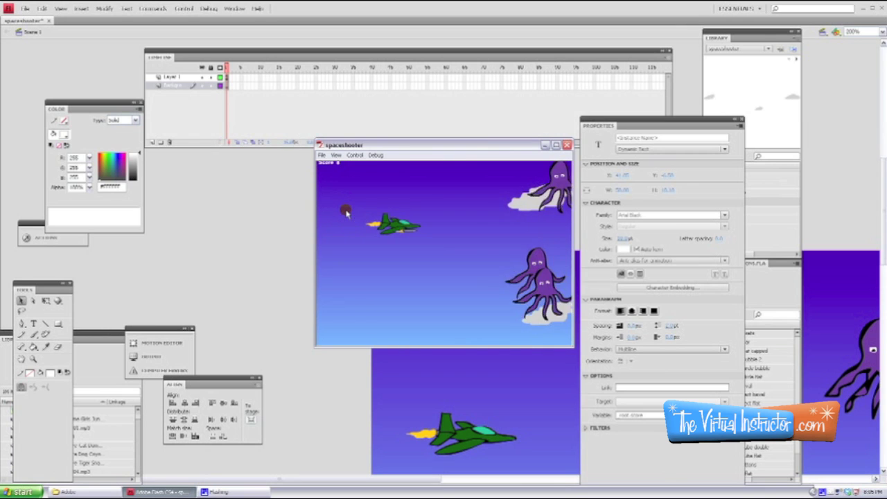
{"action": "key", "text": "Down"}
{"action": "key", "text": "space"}
{"action": "key", "text": "Left"}
{"action": "key", "text": "Up"}
{"action": "key", "text": "space"}
{"action": "key", "text": "Up"}
{"action": "key", "text": "Down"}
{"action": "key", "text": "Right"}
{"action": "key", "text": "Down"}
{"action": "key", "text": "space"}
{"action": "key", "text": "Up"}
{"action": "key", "text": "space"}
{"action": "key", "text": "Down"}
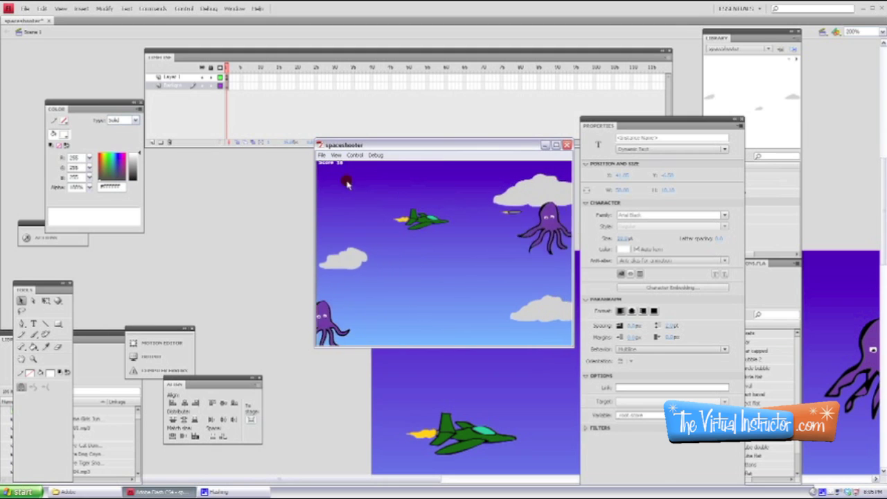
{"action": "left_click", "coordinate": [567, 144]}
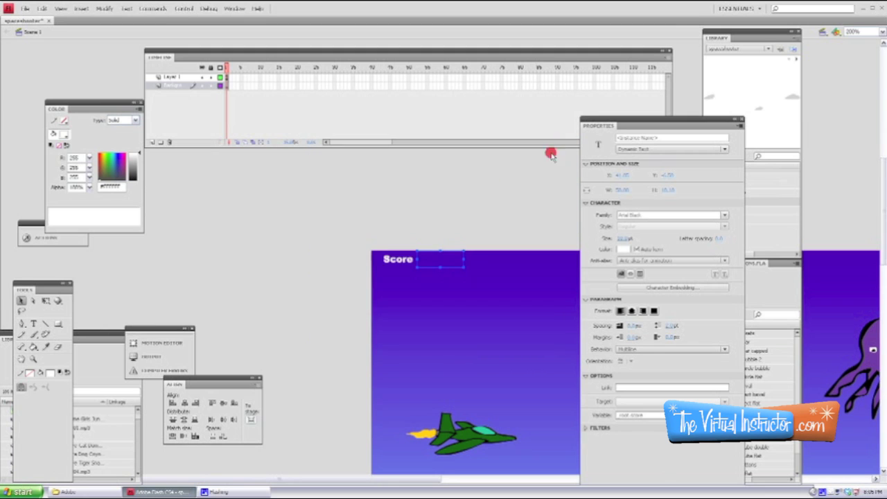
{"action": "left_click", "coordinate": [394, 275]}
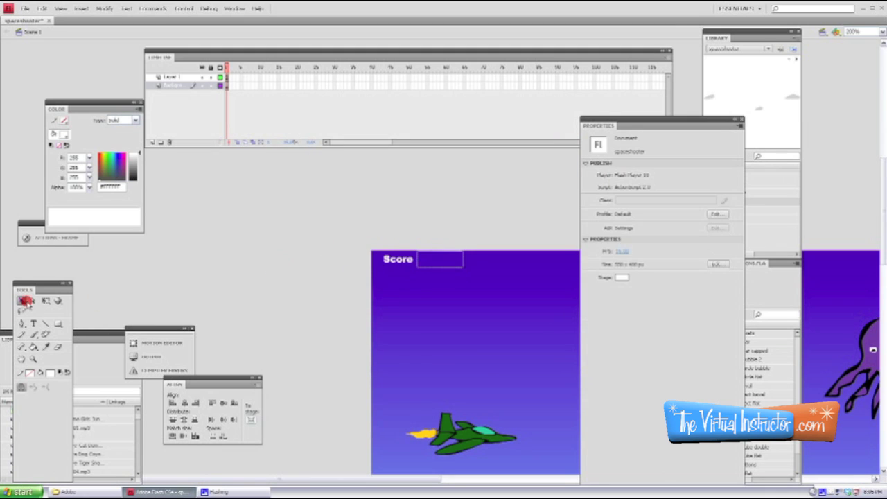
{"action": "left_click_drag", "start_coordinate": [382, 257], "coordinate": [413, 263]}
{"action": "key", "text": "ctrl+z"}
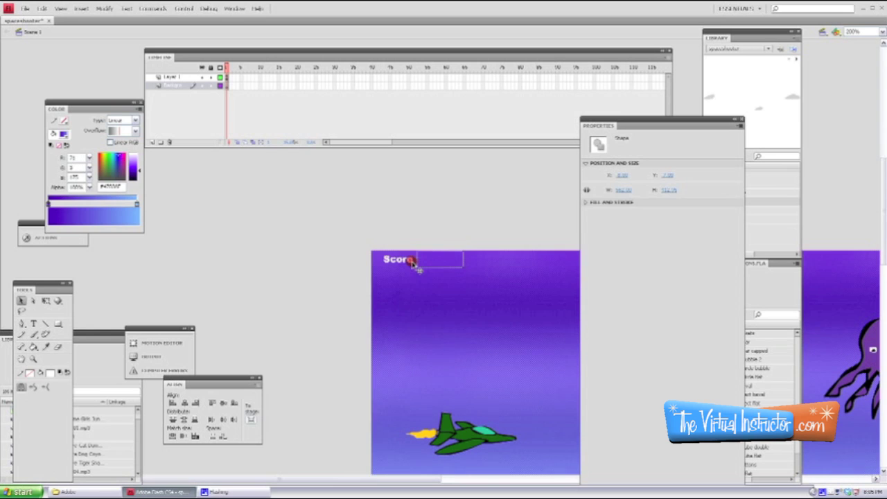
{"action": "left_click", "coordinate": [357, 237]}
Move the Score label and its dynamic text box together about 6 px down from the stage's upper edge
{"action": "left_click", "coordinate": [406, 265]}
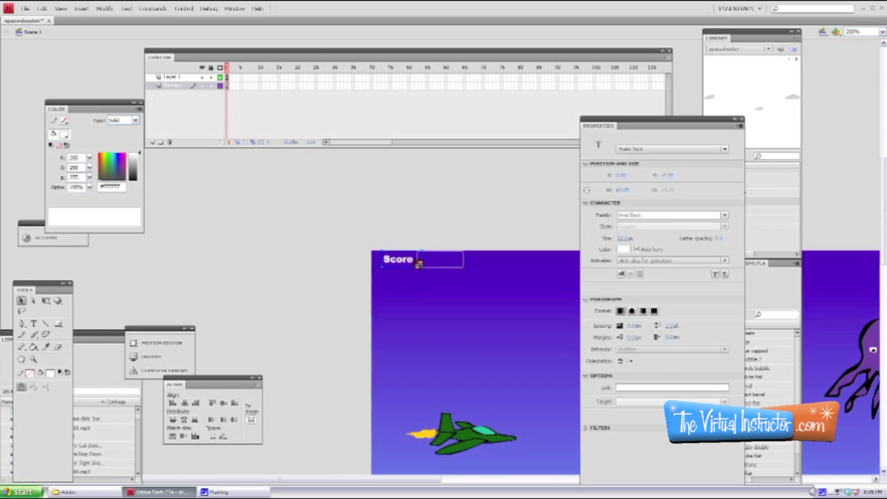
{"action": "left_click", "coordinate": [438, 262], "text": "shift"}
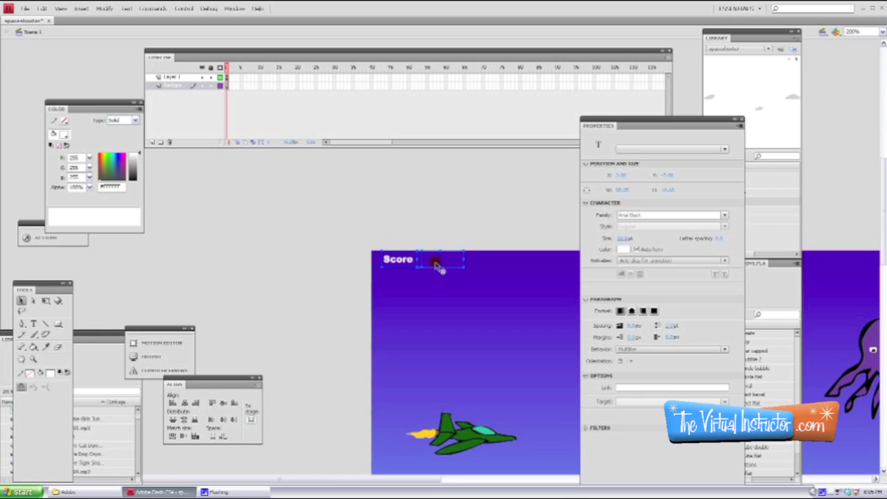
{"action": "left_click_drag", "start_coordinate": [419, 260], "coordinate": [420, 264]}
Test the movie again, shooting enemies to check the repositioned score display, and close the preview
{"action": "key", "text": "ctrl+Return"}
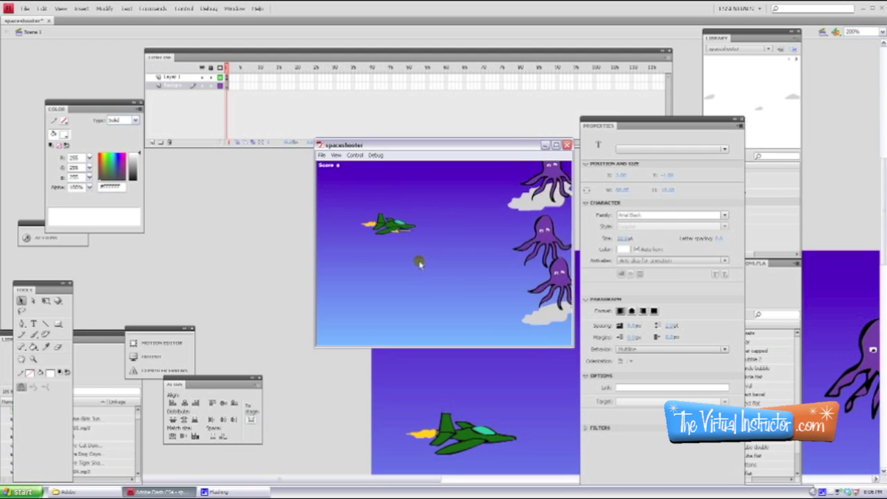
{"action": "key", "text": "space"}
{"action": "key", "text": "Up"}
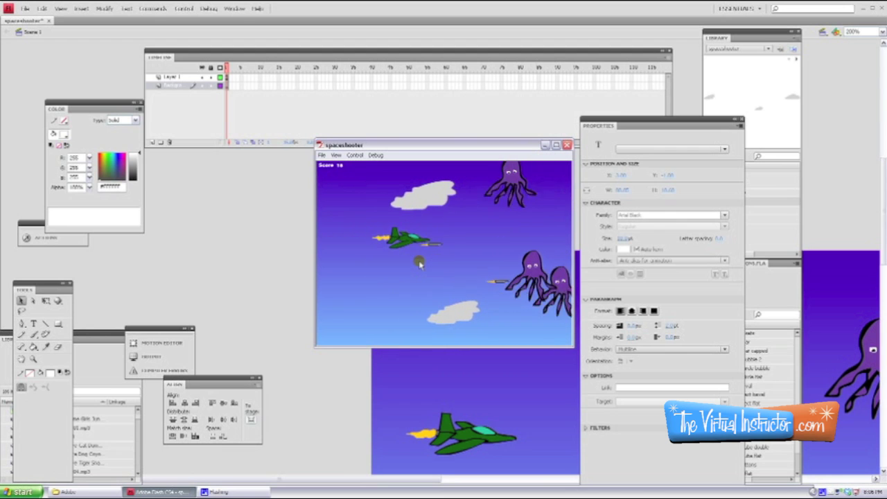
{"action": "key", "text": "space"}
{"action": "key", "text": "Down"}
{"action": "key", "text": "space"}
{"action": "key", "text": "Right"}
{"action": "key", "text": "space"}
{"action": "key", "text": "Up"}
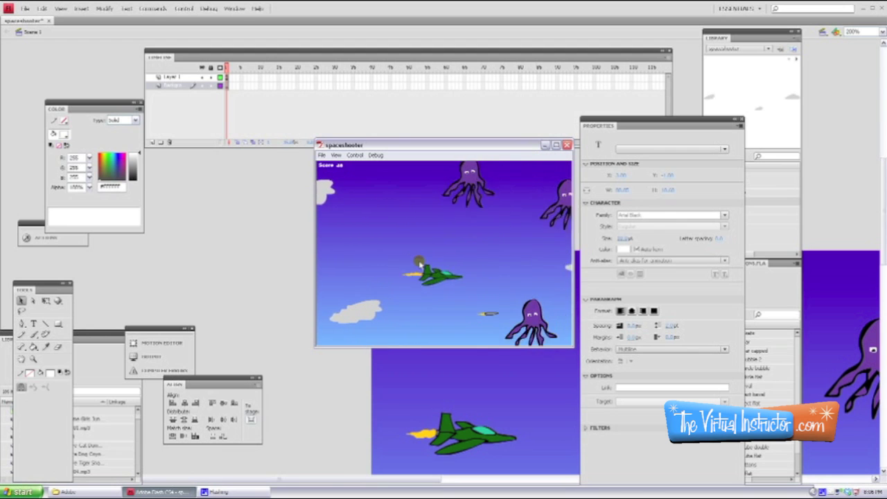
{"action": "key", "text": "space"}
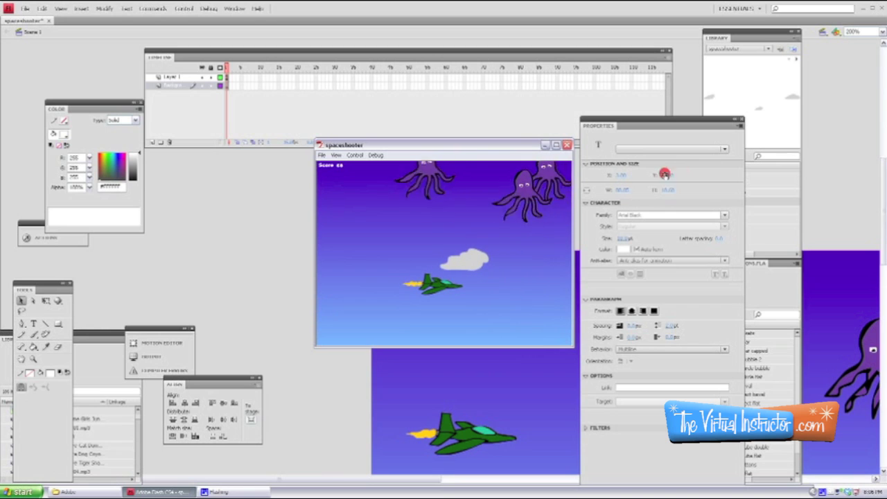
{"action": "left_click", "coordinate": [566, 145]}
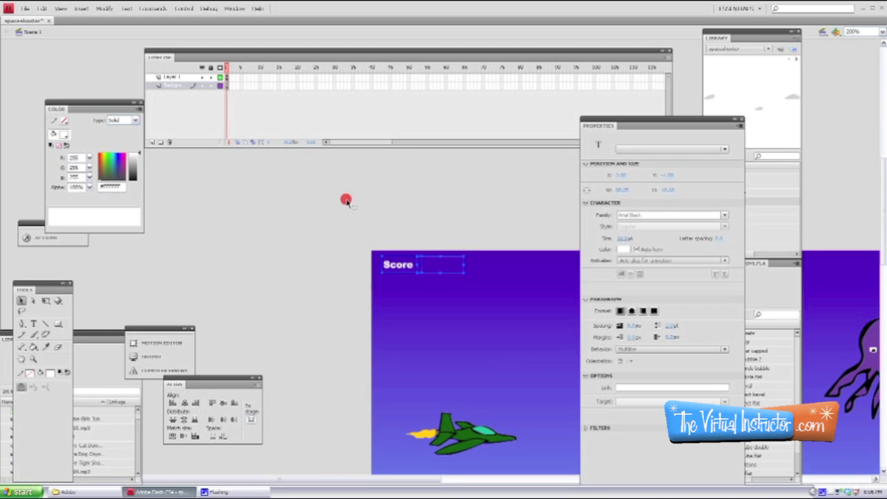
Add a Static Text label reading Lives beside the score box, aligned with the Score label
{"action": "left_click", "coordinate": [348, 202]}
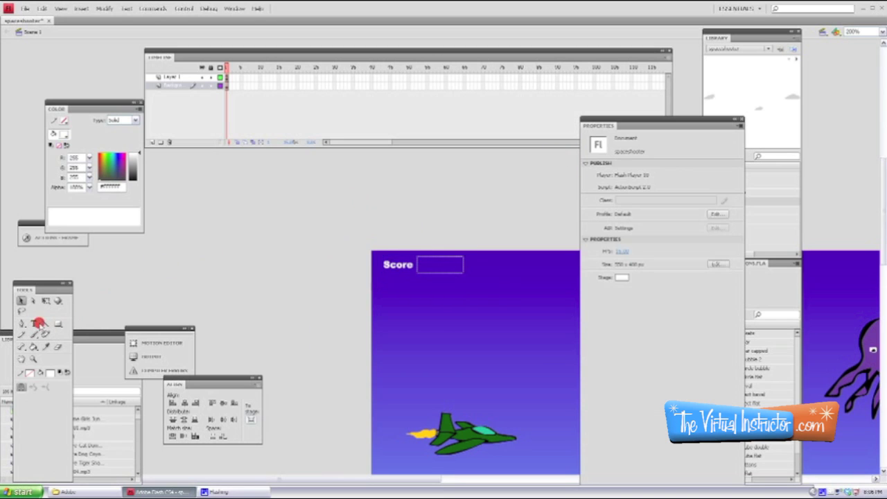
{"action": "left_click", "coordinate": [33, 324]}
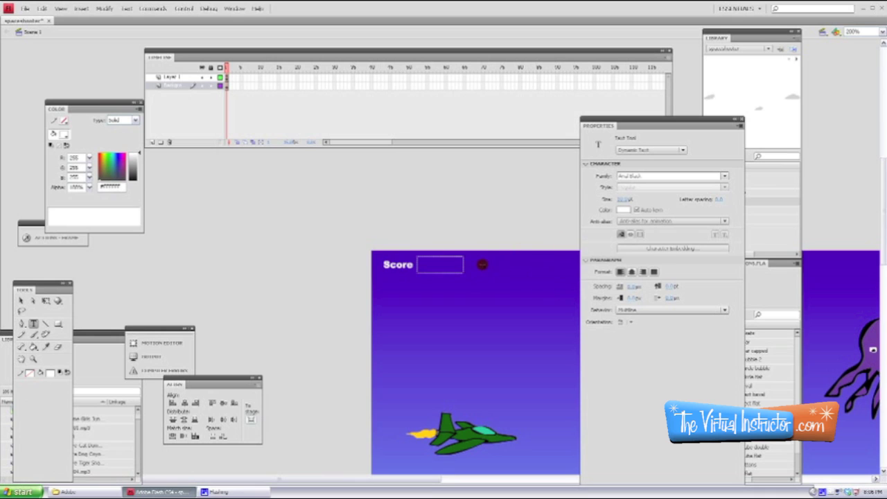
{"action": "left_click", "coordinate": [483, 262]}
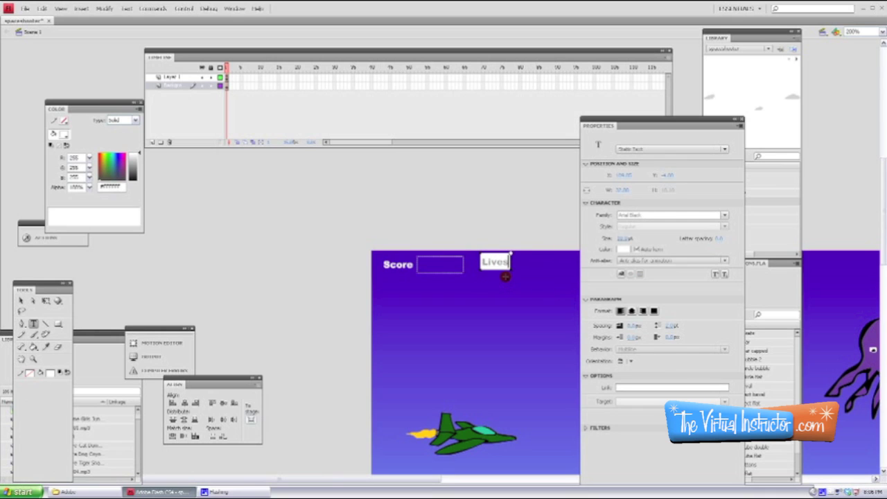
{"action": "left_click", "coordinate": [21, 301]}
{"action": "left_click", "coordinate": [502, 269]}
{"action": "left_click_drag", "start_coordinate": [504, 269], "coordinate": [494, 274]}
{"action": "left_click", "coordinate": [716, 151]}
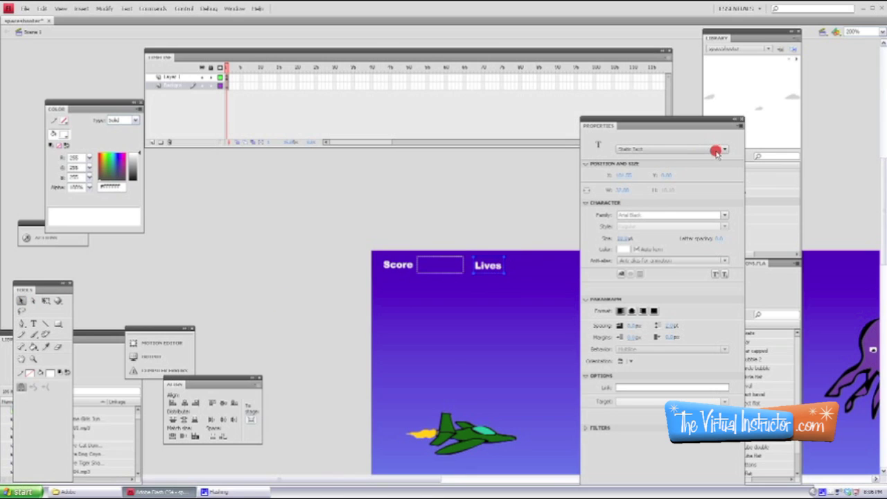
{"action": "left_click", "coordinate": [643, 150]}
{"action": "left_click", "coordinate": [640, 157]}
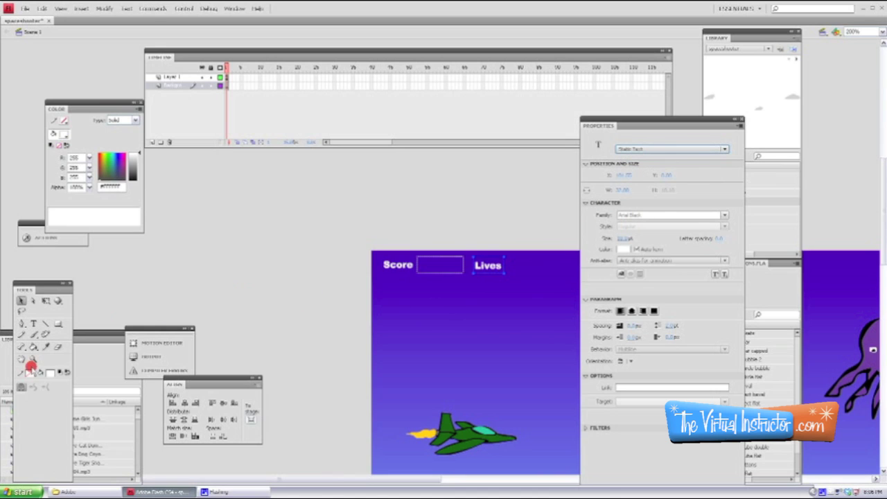
Add a Dynamic Text box about 46 px wide beside the Lives label and assign it the variable _root.lives
{"action": "left_click", "coordinate": [32, 324]}
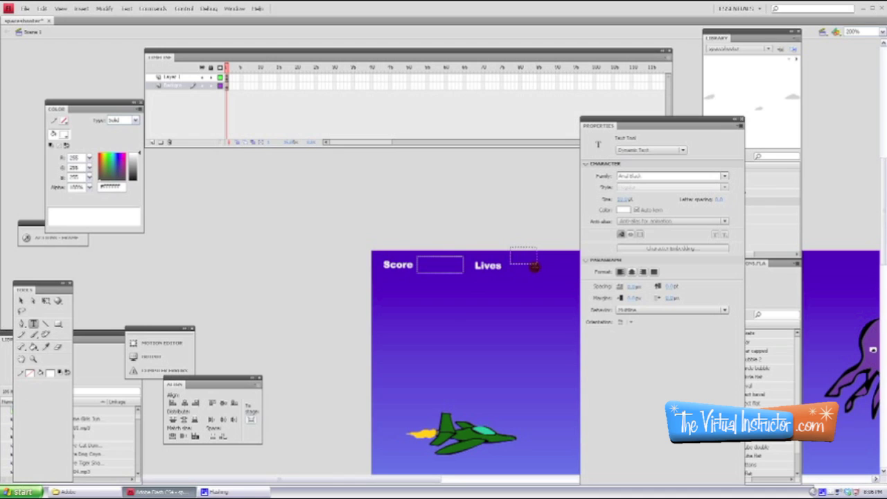
{"action": "left_click_drag", "start_coordinate": [548, 264], "coordinate": [549, 266]}
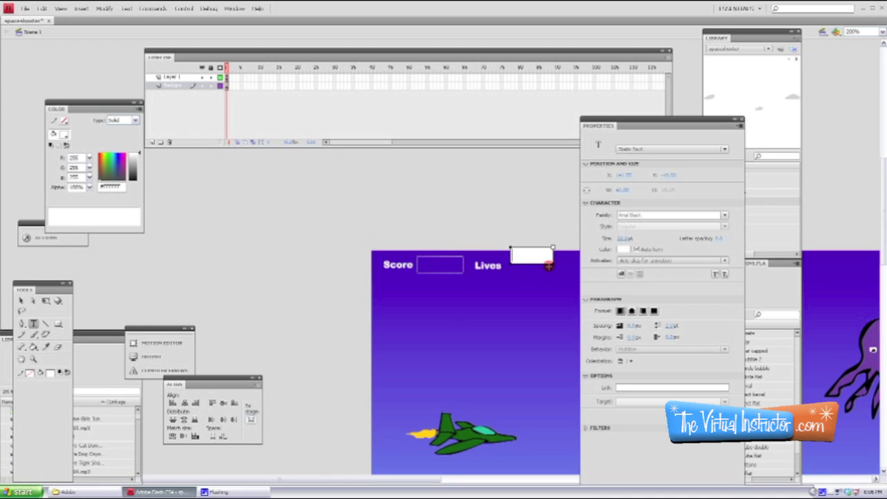
{"action": "left_click", "coordinate": [724, 149]}
{"action": "left_click", "coordinate": [659, 167]}
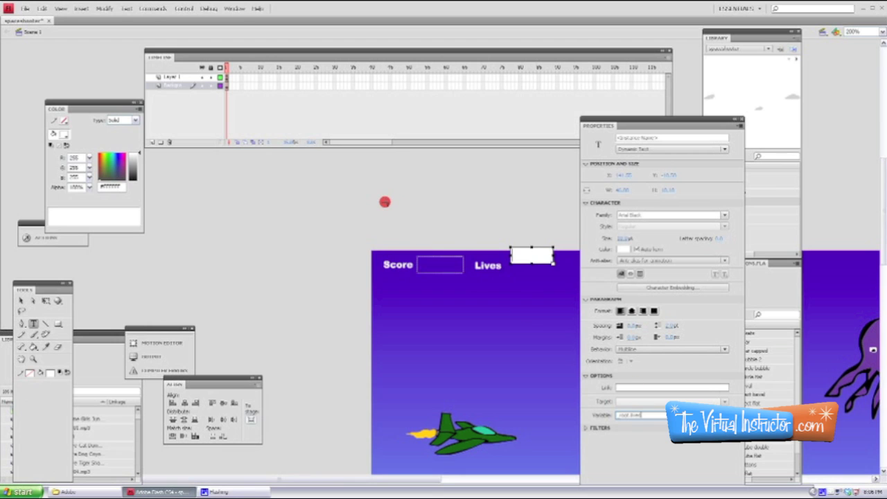
Preview the movie briefly and move the dynamic lives box down into line beside the Lives label
{"action": "key", "text": "ctrl+Return"}
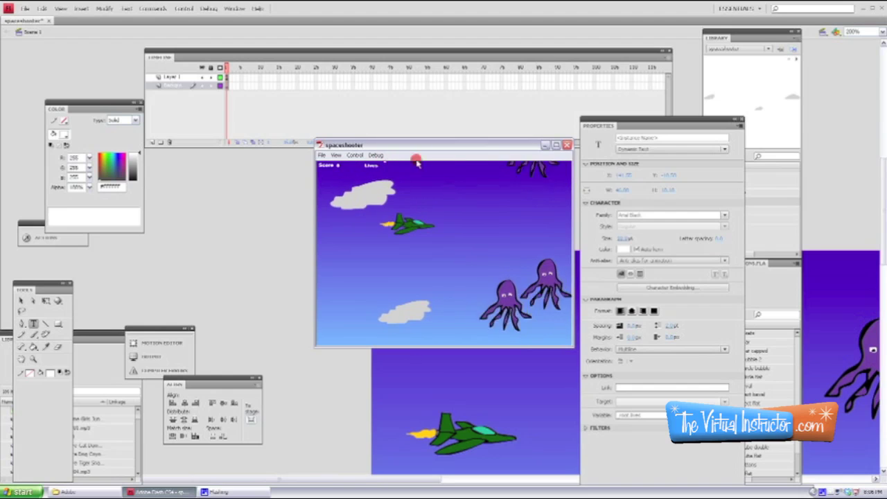
{"action": "left_click", "coordinate": [566, 145]}
{"action": "left_click", "coordinate": [450, 221]}
{"action": "left_click", "coordinate": [23, 302]}
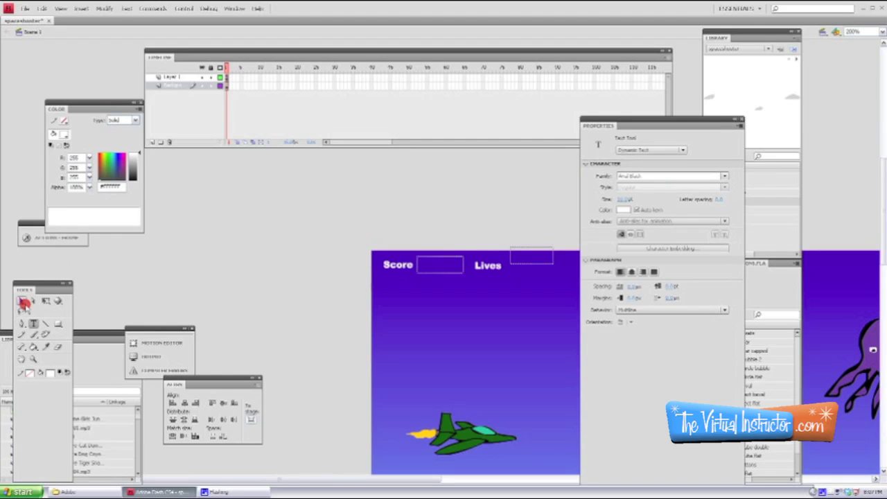
{"action": "left_click", "coordinate": [529, 264]}
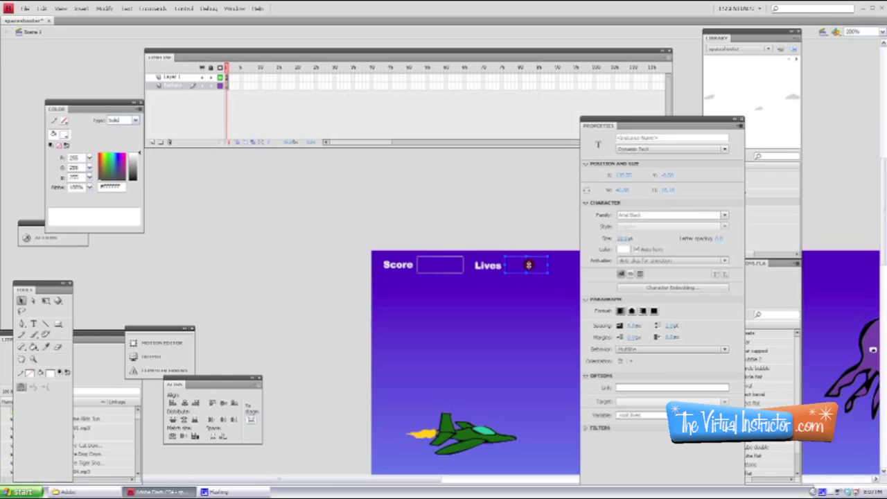
Test the movie by shooting enemies and colliding with them to check the score and lives displays, and close the preview
{"action": "key", "text": "ctrl+Return"}
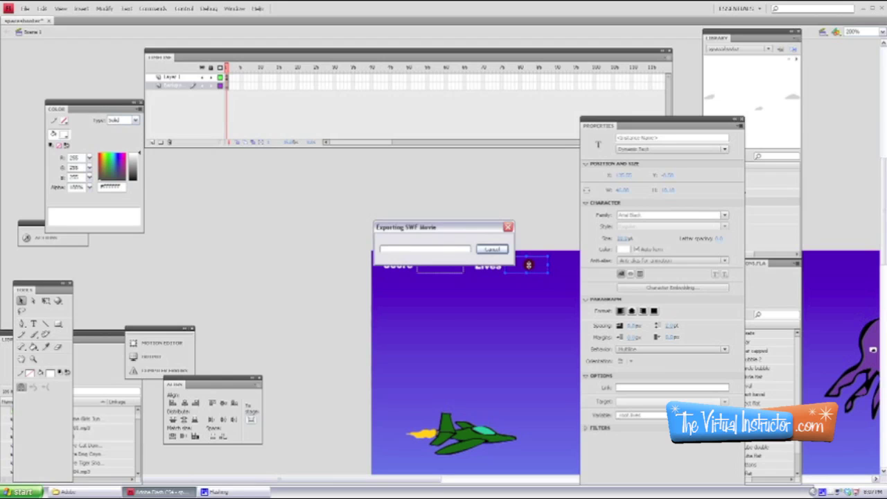
{"action": "key", "text": "Right"}
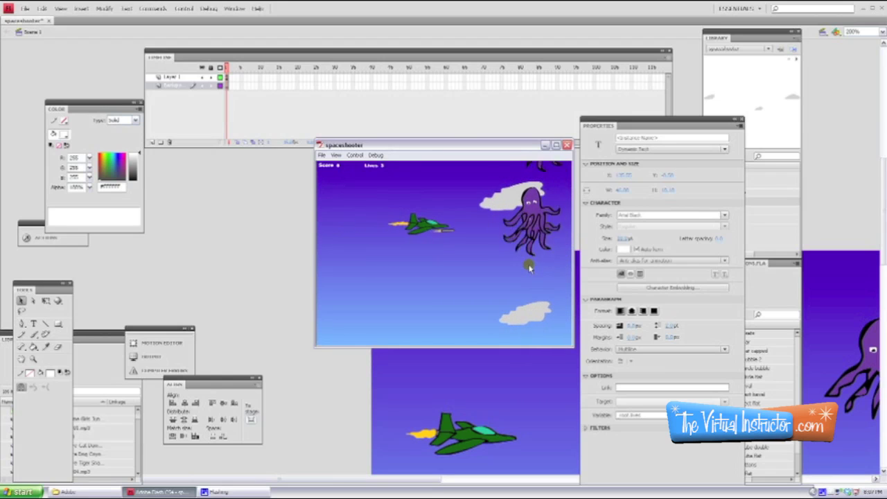
{"action": "key", "text": "Up"}
{"action": "key", "text": "space"}
{"action": "key", "text": "space"}
{"action": "key", "text": "Down"}
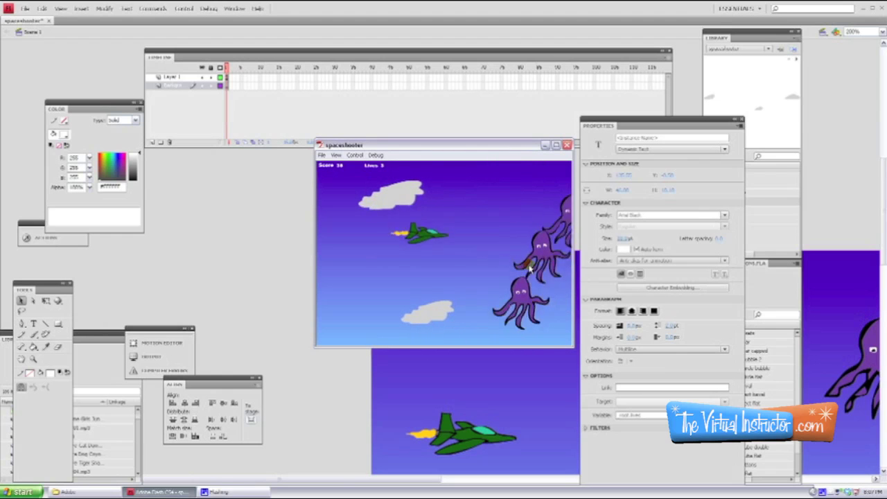
{"action": "key", "text": "space"}
{"action": "key", "text": "Left"}
{"action": "key", "text": "Down"}
{"action": "key", "text": "space"}
{"action": "key", "text": "Up"}
{"action": "key", "text": "Right"}
{"action": "key", "text": "space"}
{"action": "key", "text": "Left"}
{"action": "key", "text": "Down"}
{"action": "key", "text": "Right"}
{"action": "key", "text": "Right"}
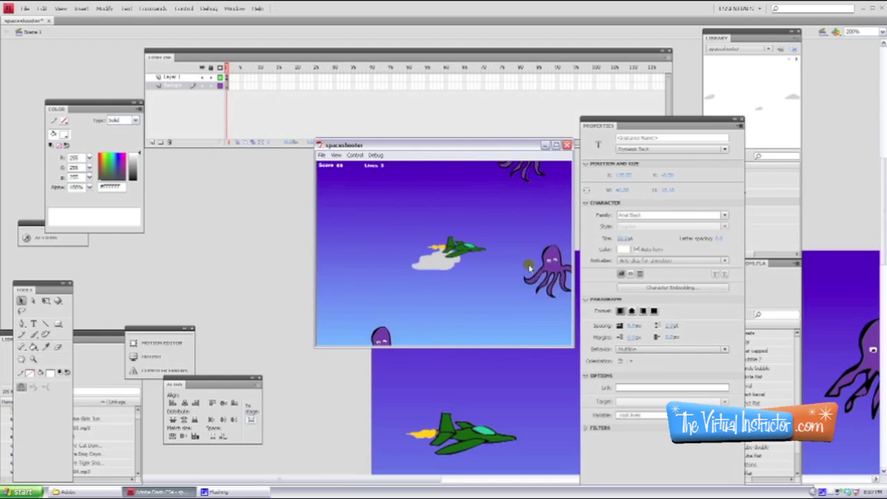
{"action": "key", "text": "Left"}
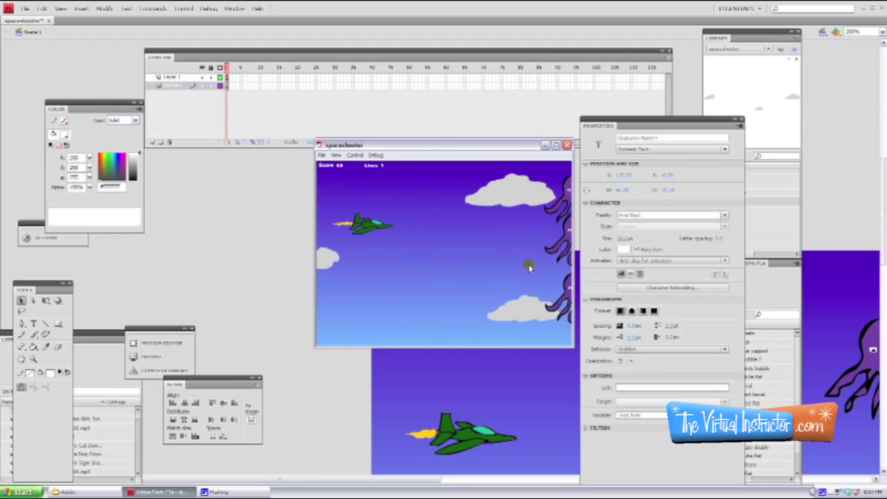
{"action": "key", "text": "Right"}
{"action": "key", "text": "Right"}
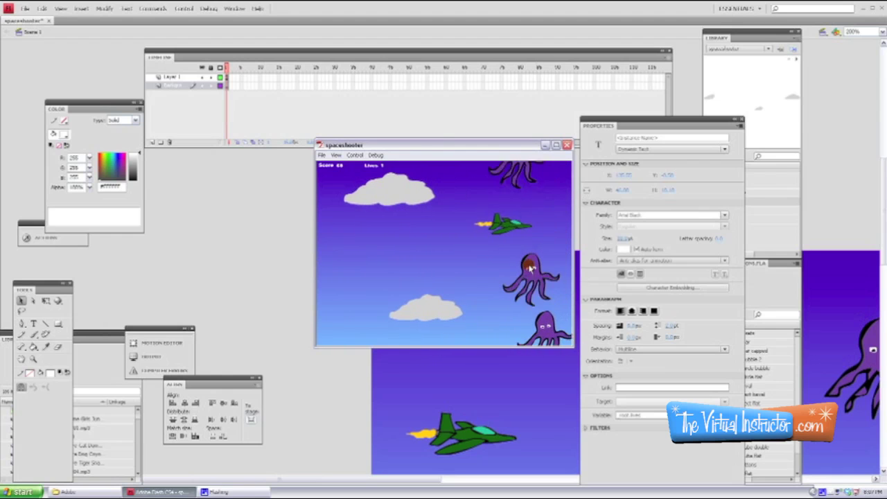
{"action": "key", "text": "Down"}
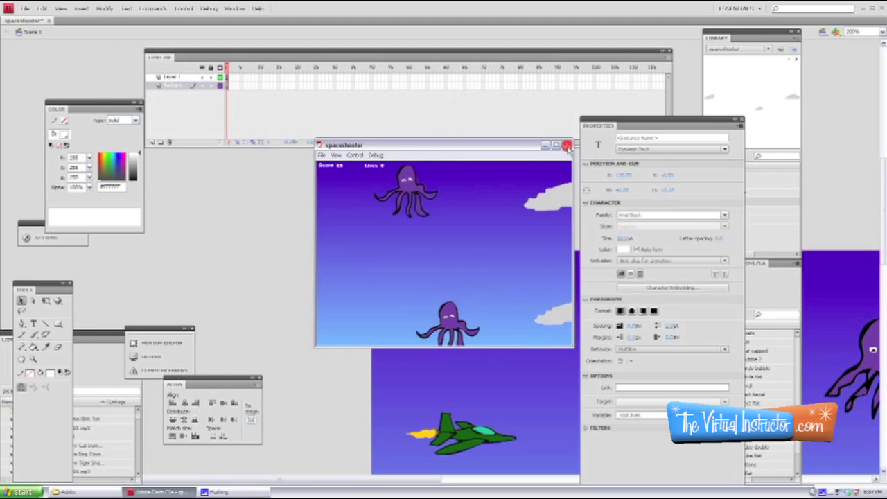
{"action": "left_click", "coordinate": [566, 147]}
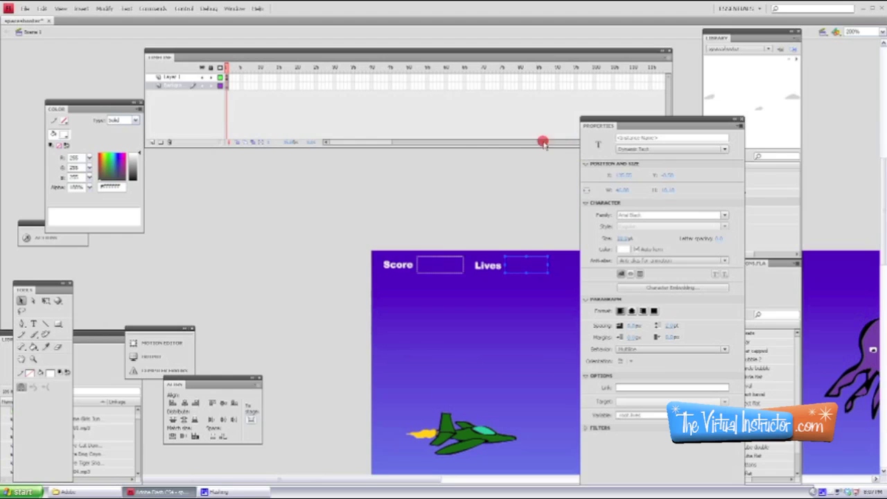
Create a new movie clip symbol named GameOver, exported for ActionScript with the identifier GameOver
{"action": "left_click", "coordinate": [743, 120]}
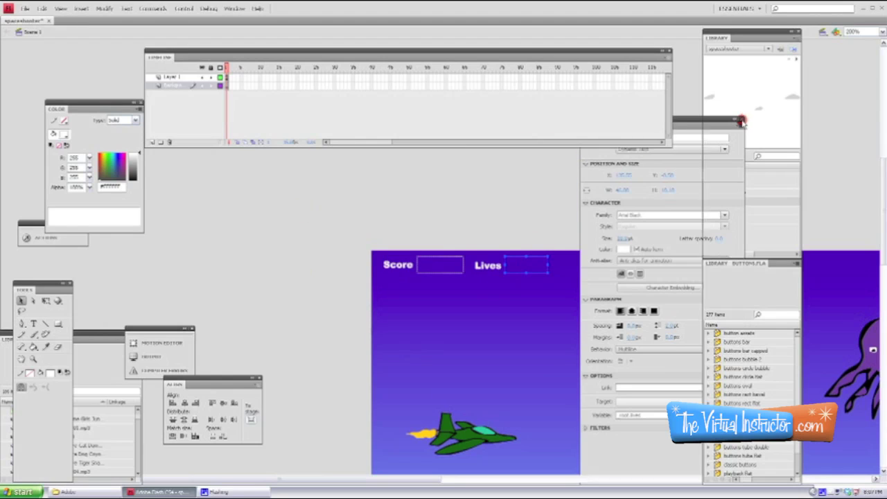
{"action": "left_click", "coordinate": [335, 246]}
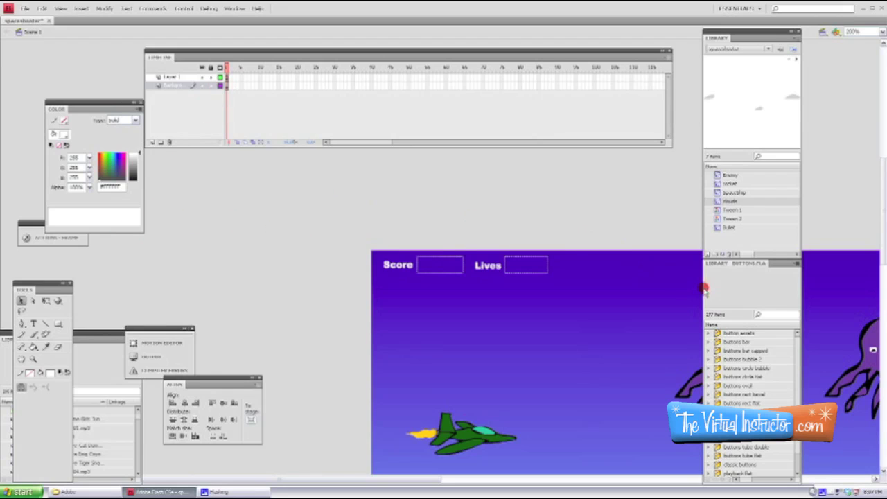
{"action": "right_click", "coordinate": [735, 241]}
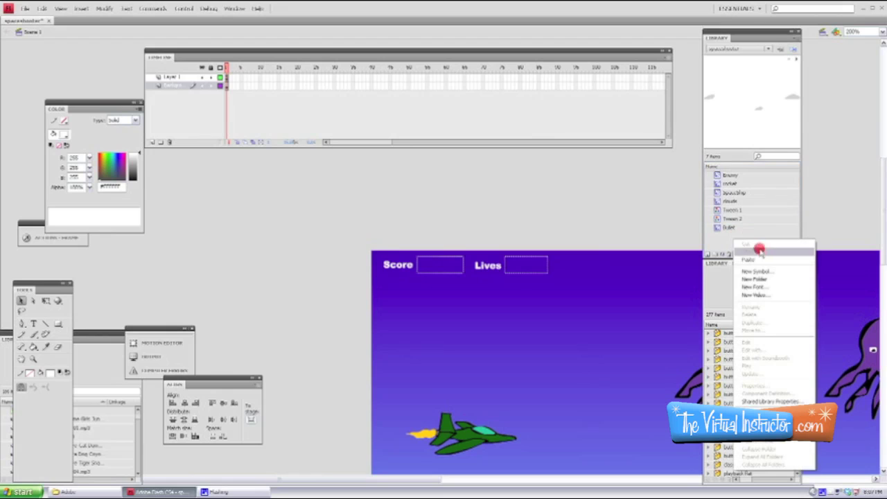
{"action": "left_click", "coordinate": [767, 270]}
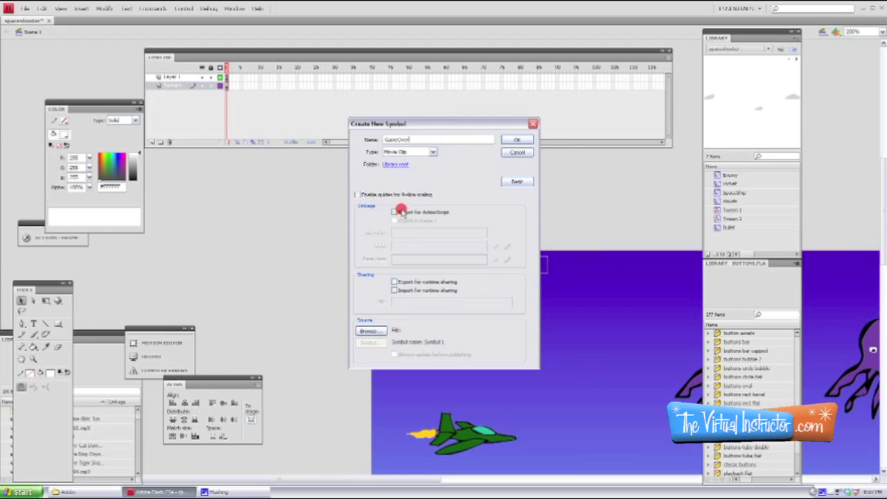
{"action": "left_click", "coordinate": [393, 213]}
{"action": "left_click_drag", "start_coordinate": [418, 232], "coordinate": [382, 234]}
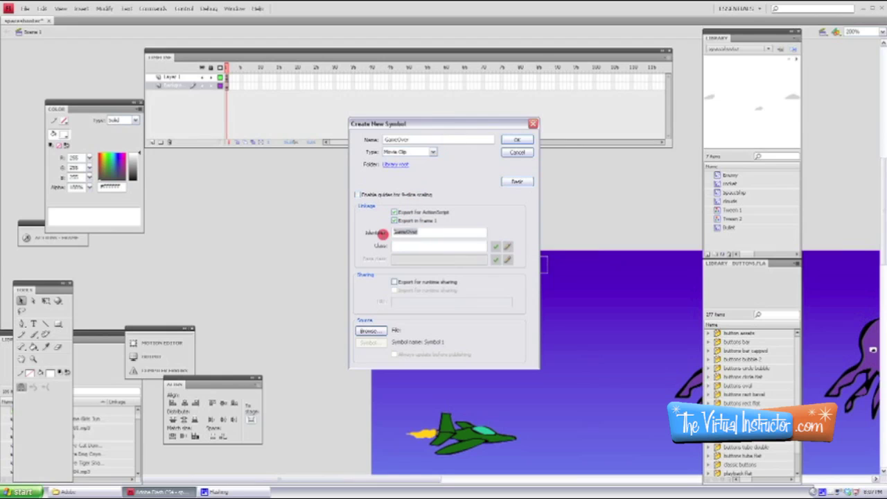
{"action": "left_click", "coordinate": [521, 140]}
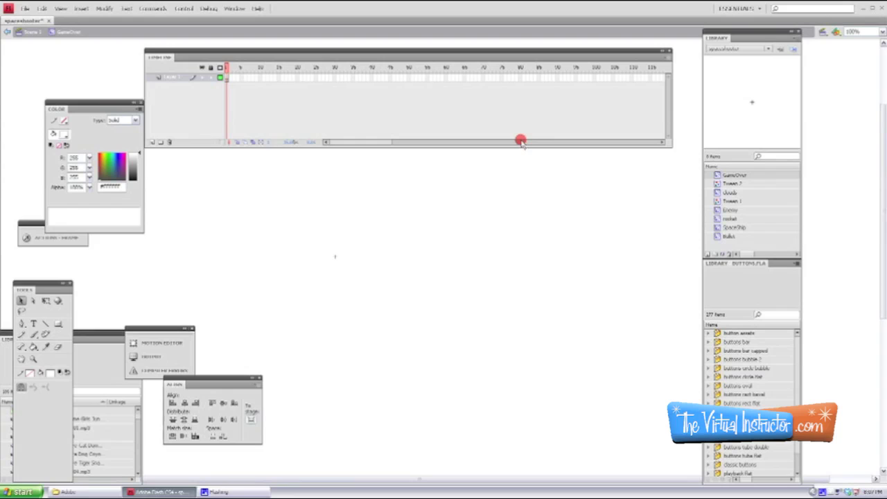
Set the Text tool's fill to red #FF0000 and place a text box beside the registration point of the GameOver clip
{"action": "left_click", "coordinate": [33, 323]}
{"action": "left_click", "coordinate": [49, 374]}
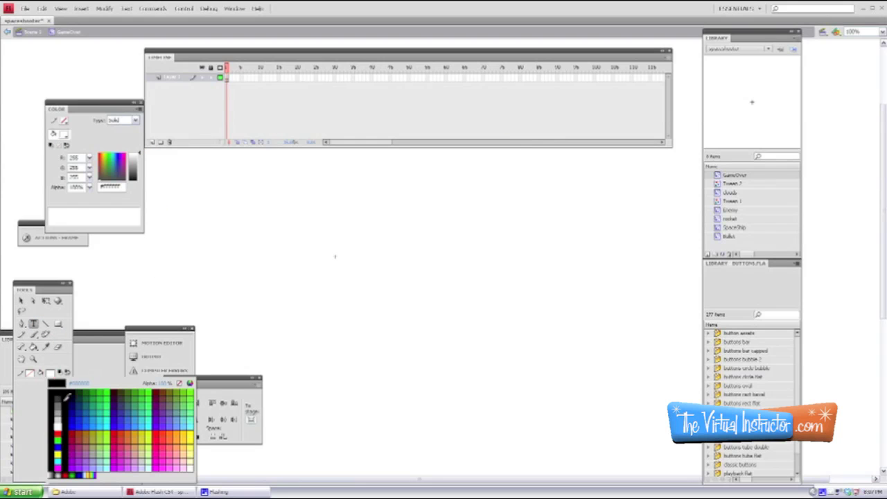
{"action": "left_click", "coordinate": [57, 436]}
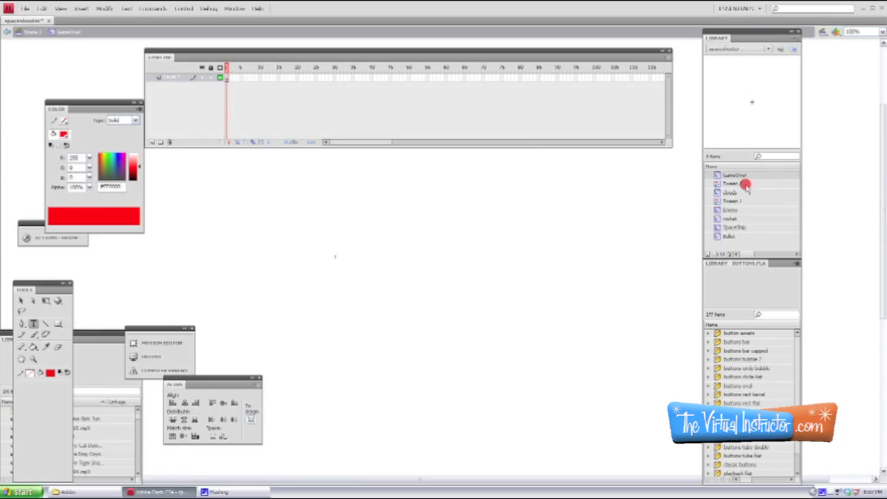
{"action": "left_click", "coordinate": [275, 263]}
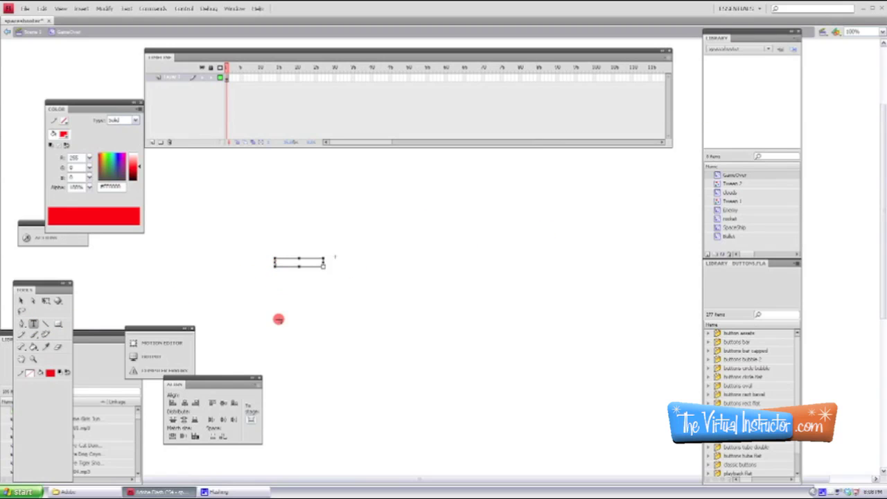
{"action": "left_click_drag", "start_coordinate": [40, 284], "coordinate": [172, 196]}
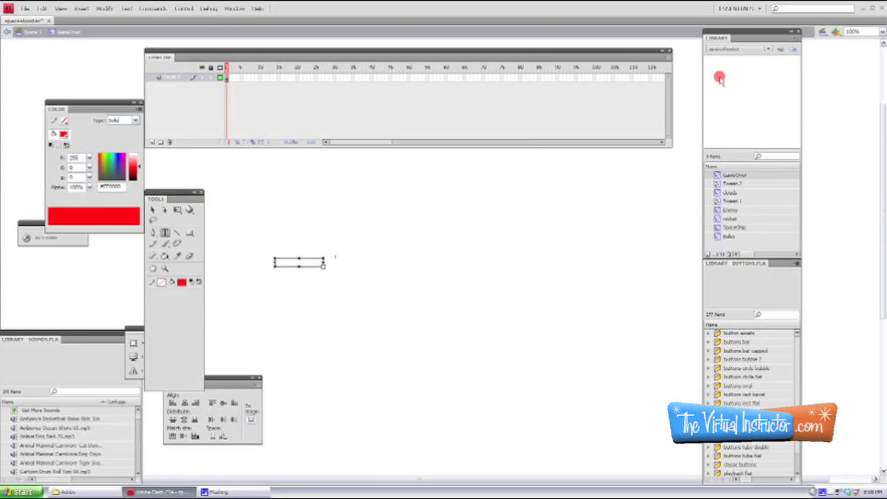
Browse the font families for the text box, keep Arial Black and enter the text GAME OVER
{"action": "left_click", "coordinate": [234, 8]}
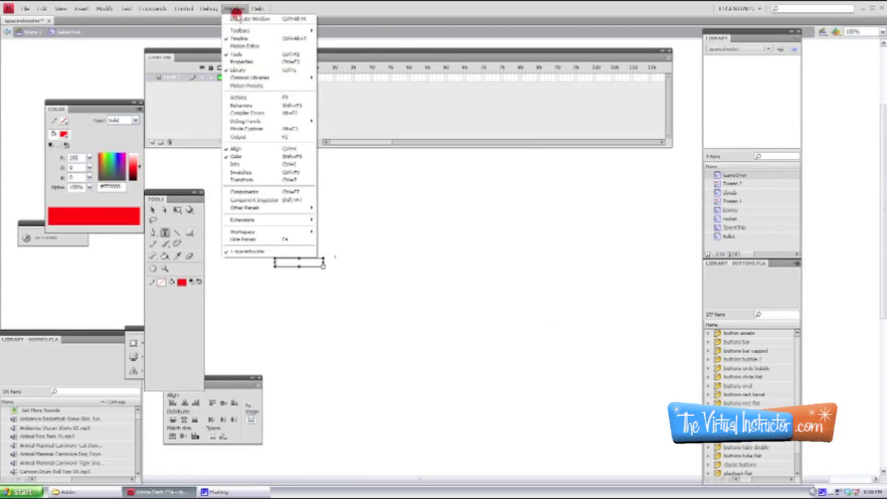
{"action": "left_click", "coordinate": [239, 63]}
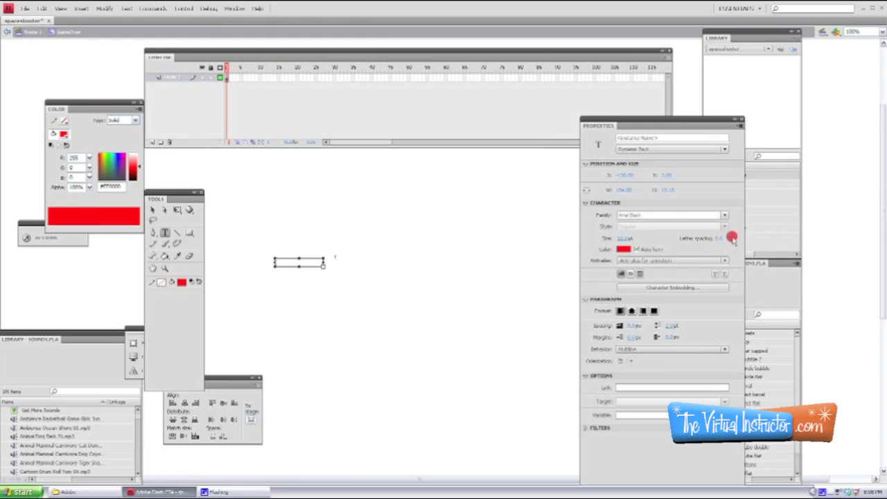
{"action": "left_click", "coordinate": [725, 217]}
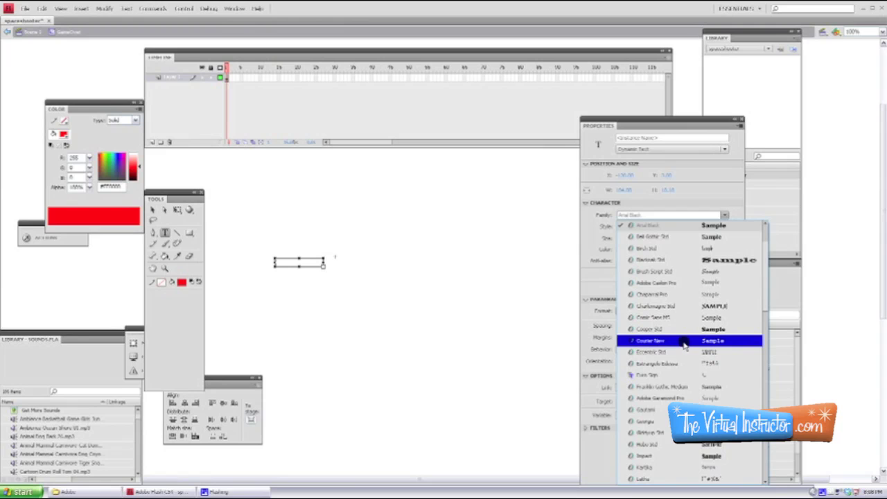
{"action": "scroll", "coordinate": [683, 344], "scroll_direction": "down", "scroll_amount": 10}
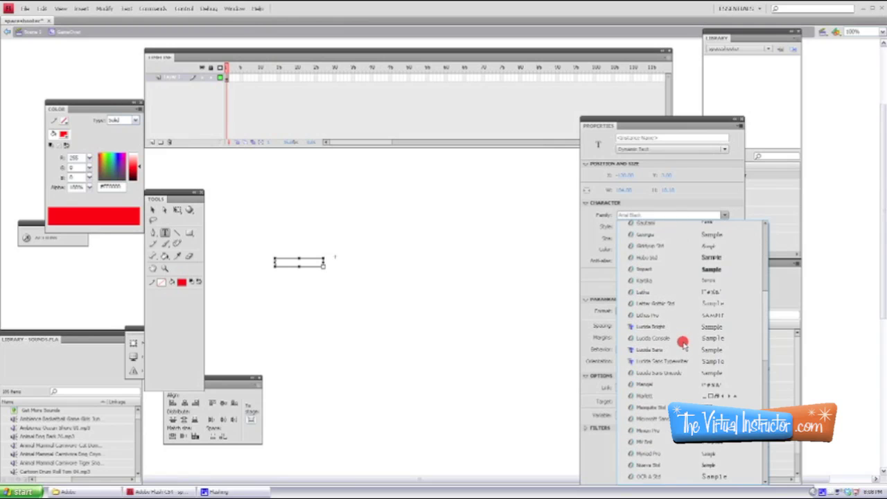
{"action": "scroll", "coordinate": [684, 345], "scroll_direction": "down", "scroll_amount": 6}
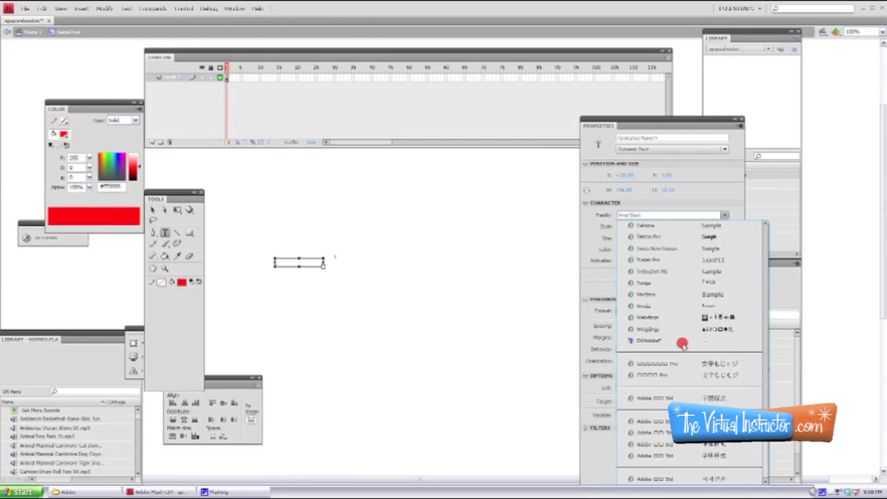
{"action": "scroll", "coordinate": [684, 345], "scroll_direction": "up", "scroll_amount": 7}
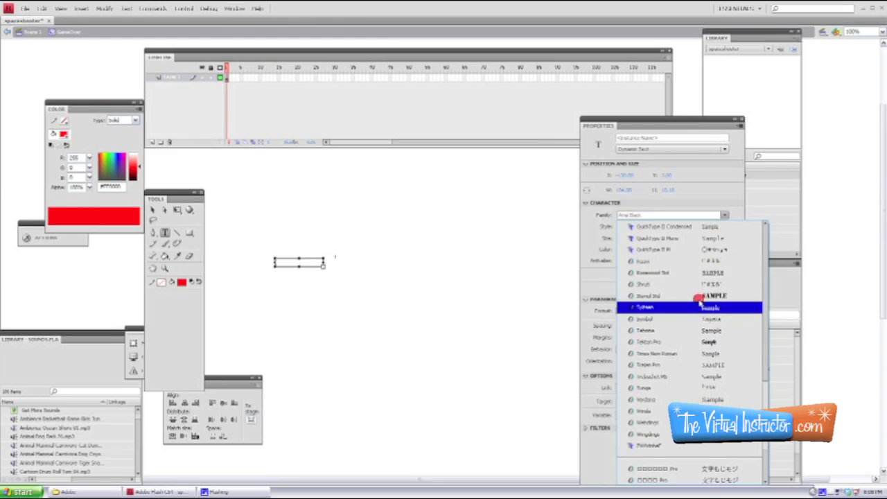
{"action": "scroll", "coordinate": [721, 298], "scroll_direction": "up", "scroll_amount": 5}
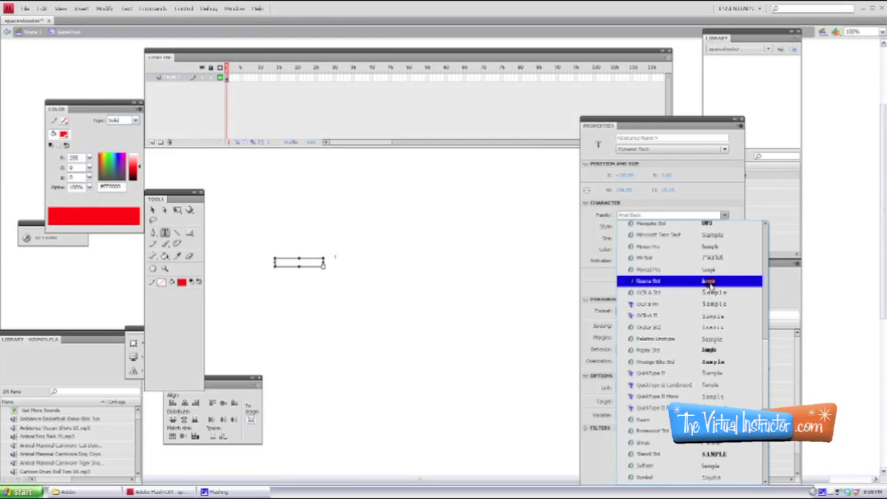
{"action": "scroll", "coordinate": [709, 284], "scroll_direction": "up", "scroll_amount": 3}
{"action": "scroll", "coordinate": [709, 285], "scroll_direction": "up", "scroll_amount": 6}
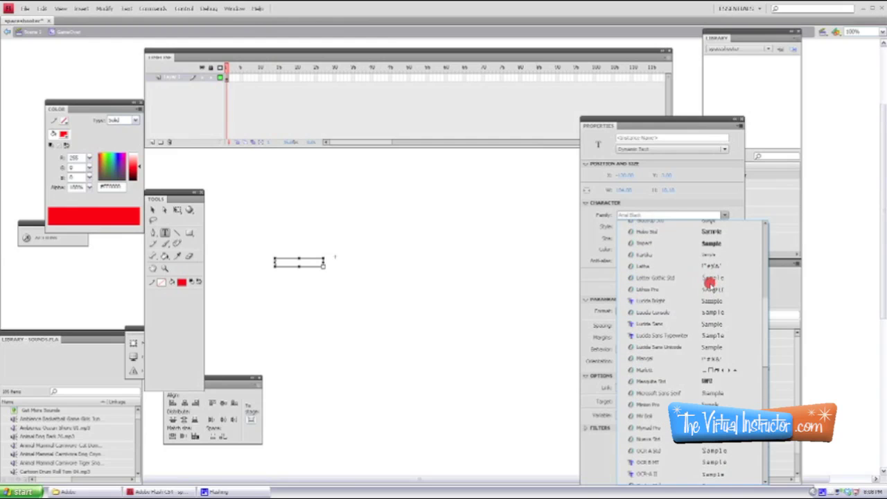
{"action": "scroll", "coordinate": [710, 284], "scroll_direction": "up", "scroll_amount": 4}
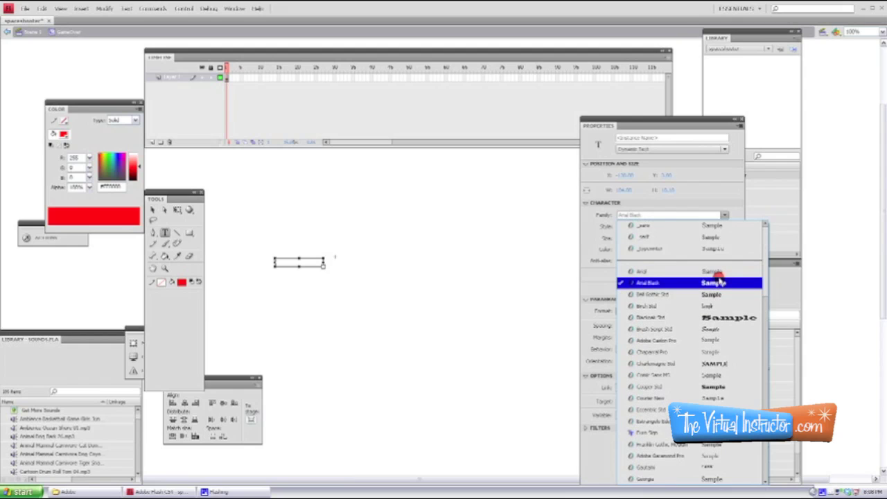
{"action": "left_click", "coordinate": [710, 285]}
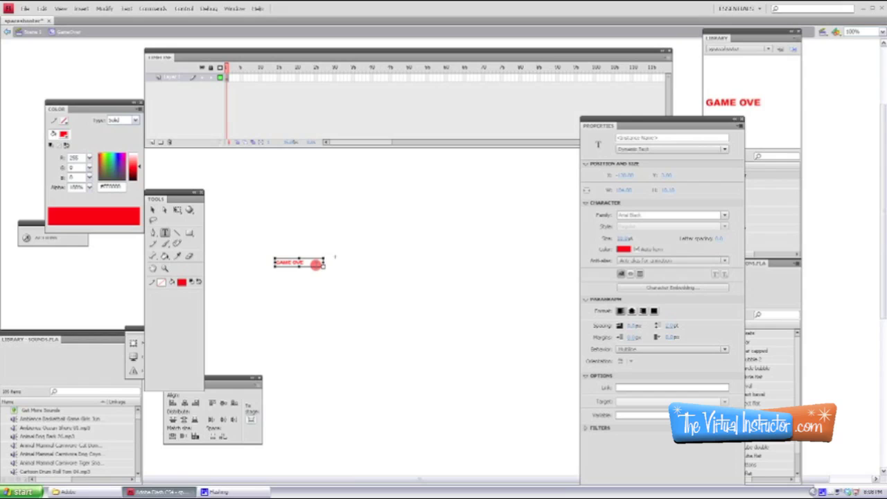
Enlarge the GAME OVER text box and set its font size to 40 pt
{"action": "left_click", "coordinate": [153, 209]}
{"action": "left_click_drag", "start_coordinate": [323, 258], "coordinate": [431, 226]}
{"action": "left_click_drag", "start_coordinate": [318, 236], "coordinate": [346, 261]}
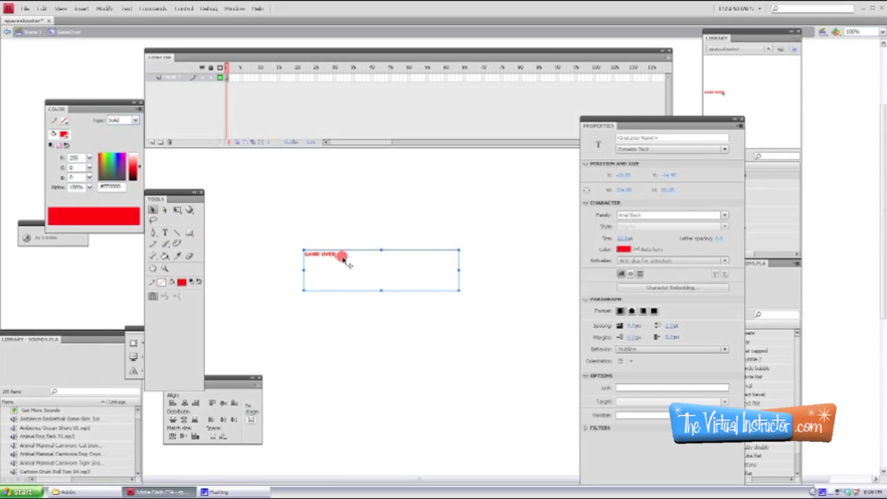
{"action": "left_click", "coordinate": [345, 226]}
{"action": "left_click", "coordinate": [339, 256]}
{"action": "left_click", "coordinate": [623, 237]}
{"action": "type", "text": "40"}
{"action": "left_click", "coordinate": [341, 264]}
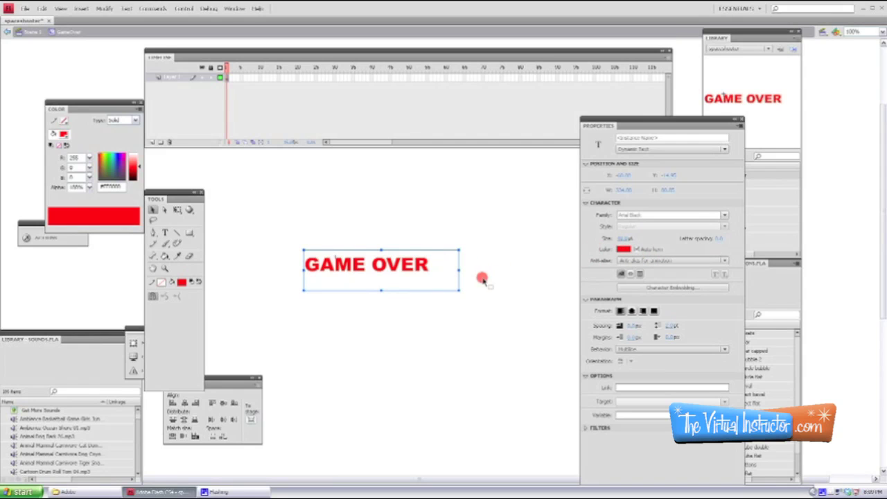
Shrink the text box to fit closely around GAME OVER and centre it on the clip's registration point
{"action": "left_click_drag", "start_coordinate": [458, 267], "coordinate": [436, 266]}
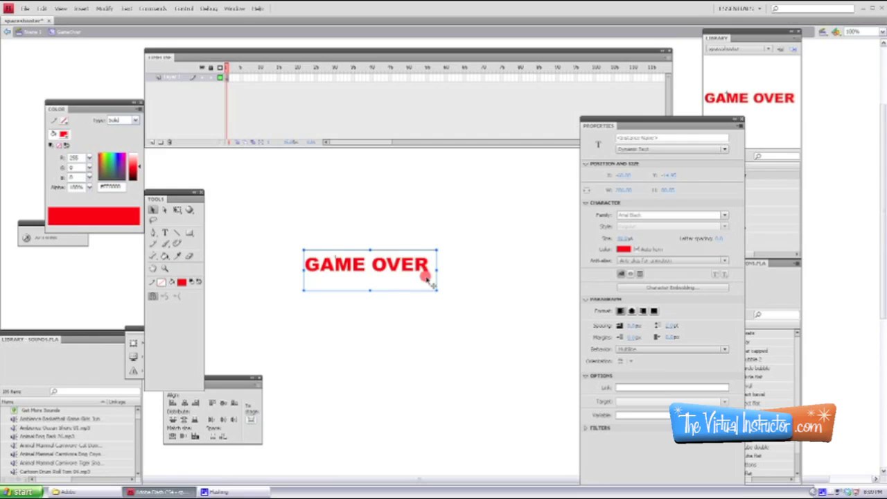
{"action": "left_click_drag", "start_coordinate": [368, 289], "coordinate": [368, 277]}
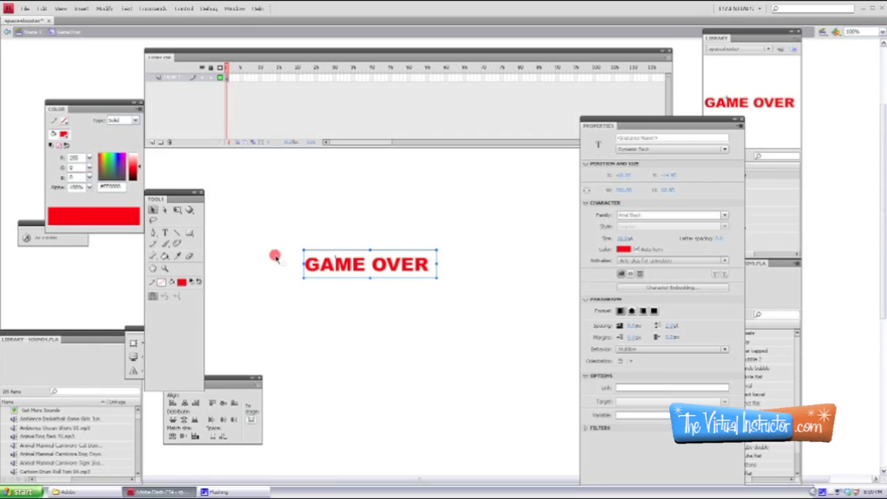
{"action": "left_click", "coordinate": [153, 209]}
{"action": "left_click", "coordinate": [300, 247]}
{"action": "left_click_drag", "start_coordinate": [348, 262], "coordinate": [328, 264]}
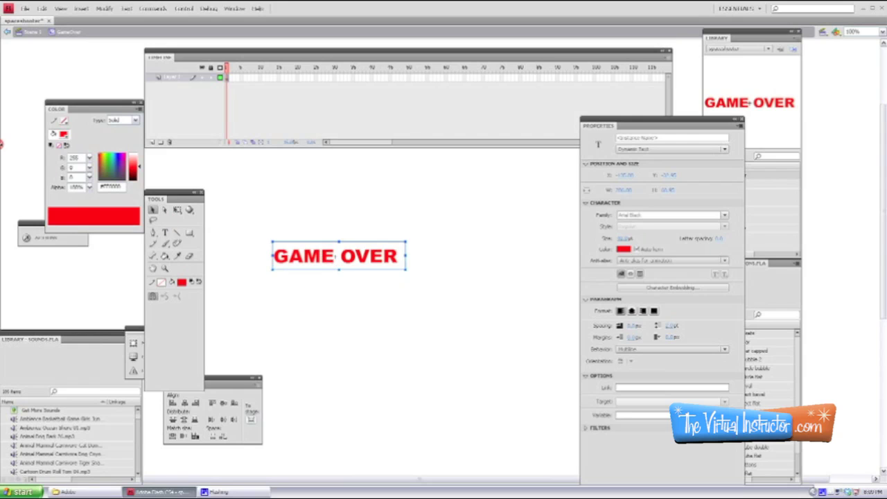
Return to Scene 1, test the movie until the game ends to check the GAME OVER message, and close the preview
{"action": "left_click", "coordinate": [32, 31]}
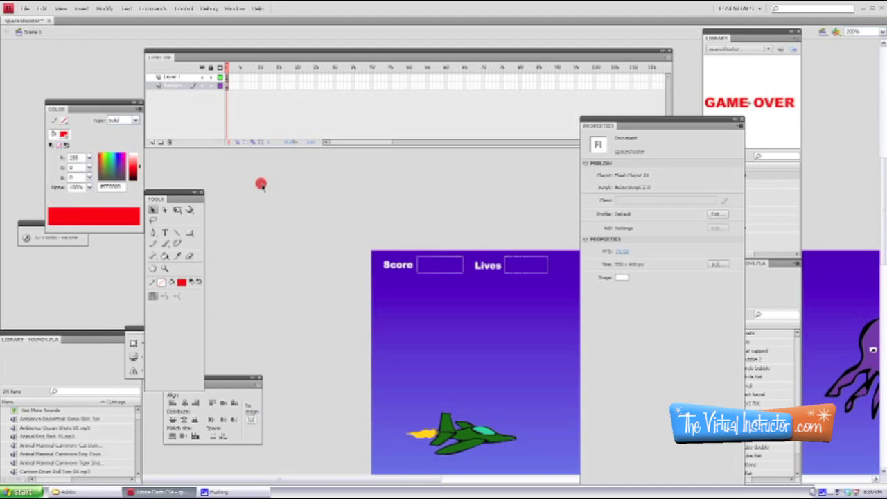
{"action": "key", "text": "ctrl+Return"}
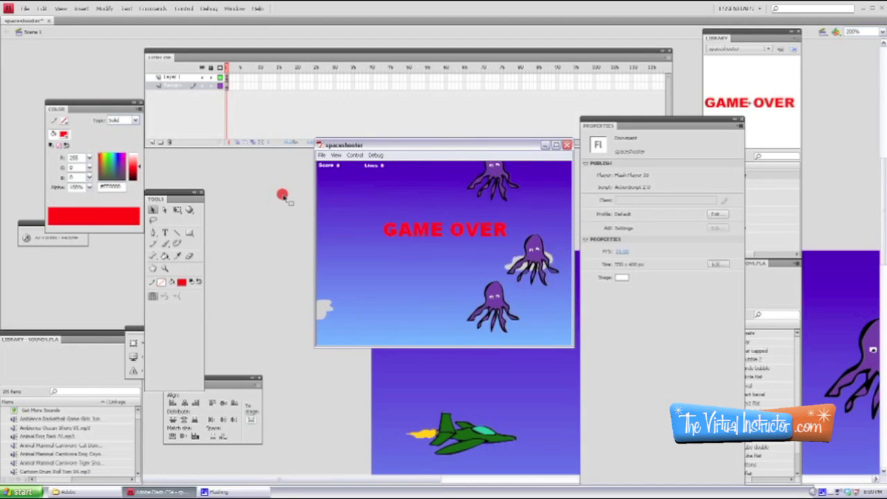
{"action": "left_click", "coordinate": [565, 146]}
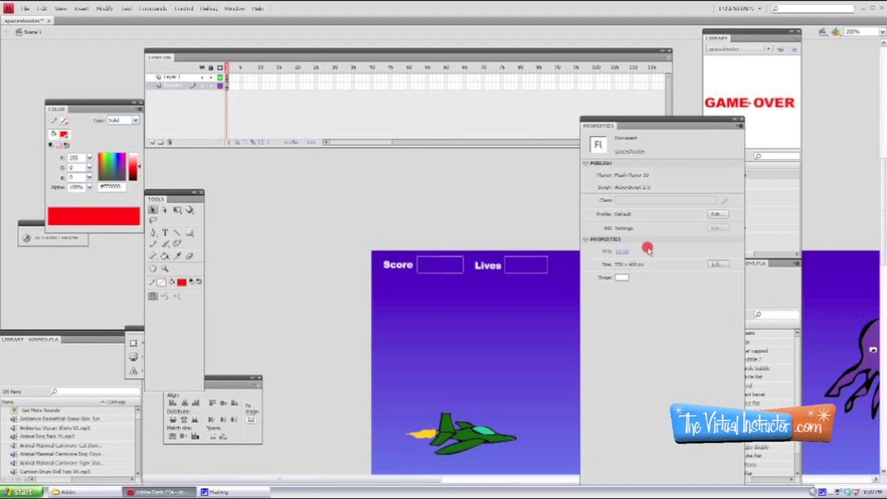
Reopen the GameOver clip and move the GAME OVER text down just below the registration point, to Y about 5
{"action": "left_click_drag", "start_coordinate": [682, 122], "coordinate": [378, 203]}
{"action": "double_click", "coordinate": [716, 175]}
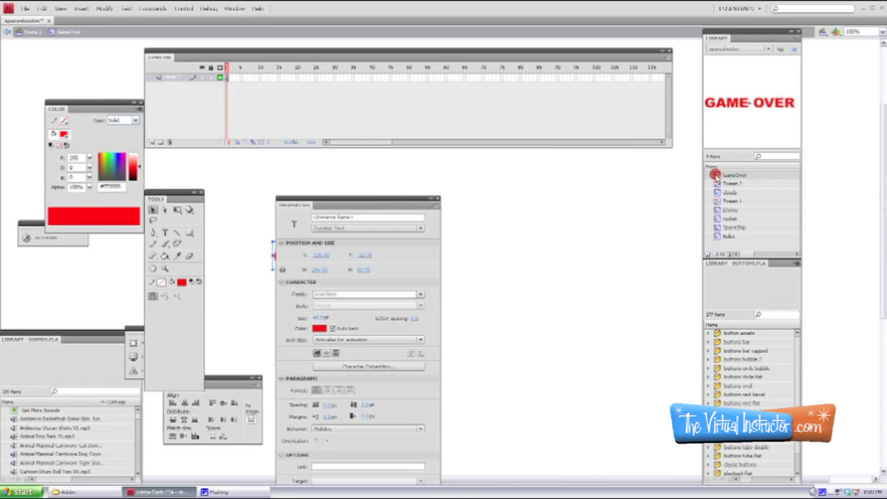
{"action": "left_click_drag", "start_coordinate": [368, 205], "coordinate": [540, 204]}
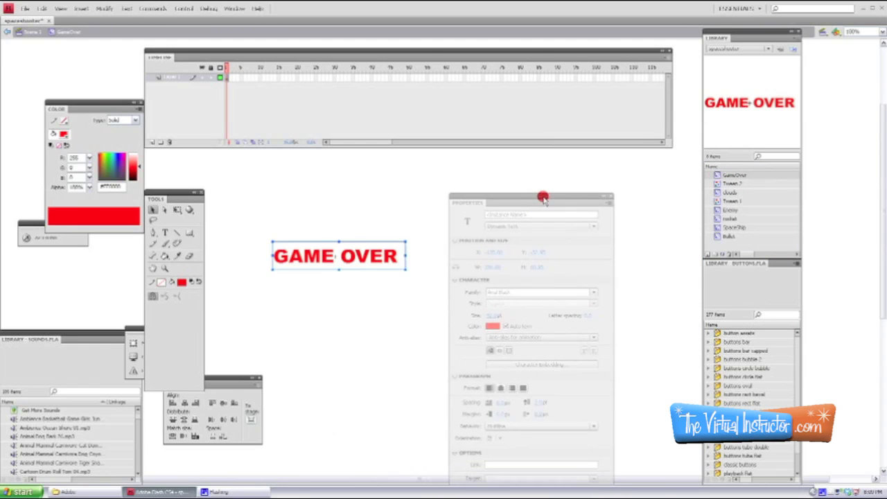
{"action": "key", "text": "Down"}
{"action": "key", "text": "Down"}
{"action": "key", "text": "Down"}
{"action": "key", "text": "Down"}
{"action": "key", "text": "Down"}
{"action": "key", "text": "Down"}
{"action": "key", "text": "Down"}
{"action": "key", "text": "Down"}
{"action": "key", "text": "Down"}
{"action": "key", "text": "Down"}
{"action": "key", "text": "Down"}
{"action": "key", "text": "Down"}
{"action": "key", "text": "Down"}
{"action": "key", "text": "Down"}
{"action": "key", "text": "Down"}
{"action": "key", "text": "Down"}
{"action": "key", "text": "Down"}
{"action": "key", "text": "Down"}
{"action": "key", "text": "Down"}
{"action": "key", "text": "Down"}
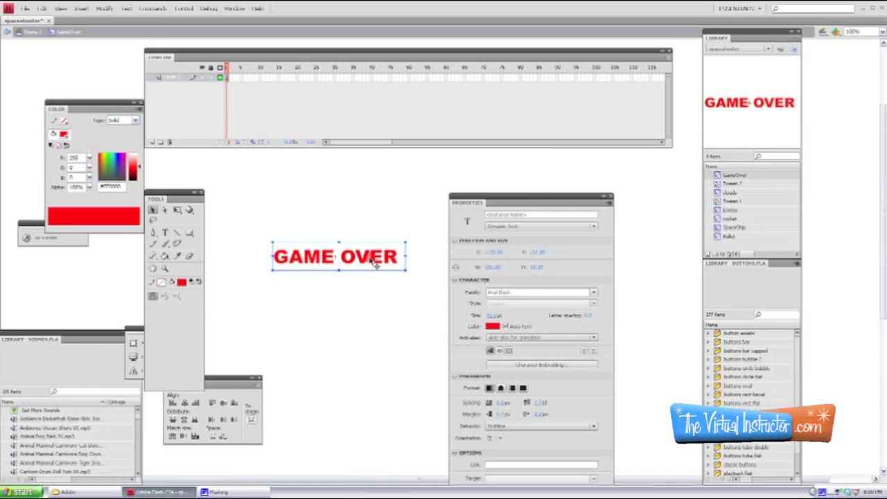
{"action": "left_click_drag", "start_coordinate": [371, 258], "coordinate": [372, 260]}
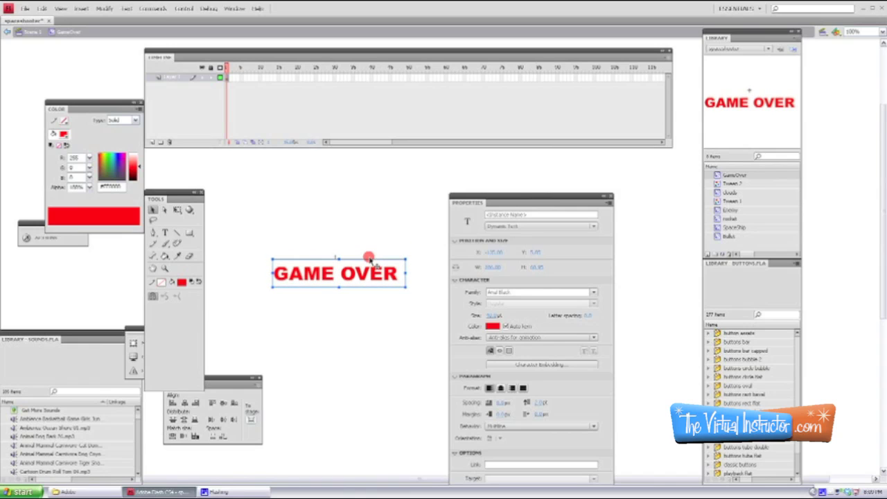
Test the movie again to check the lowered GAME OVER message, close the preview and deselect the text
{"action": "key", "text": "ctrl+Return"}
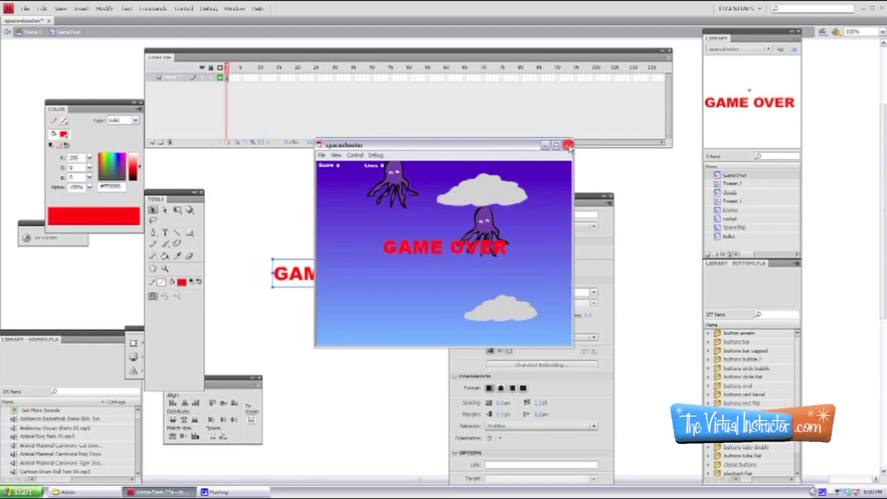
{"action": "left_click", "coordinate": [567, 146]}
{"action": "left_click", "coordinate": [295, 202]}
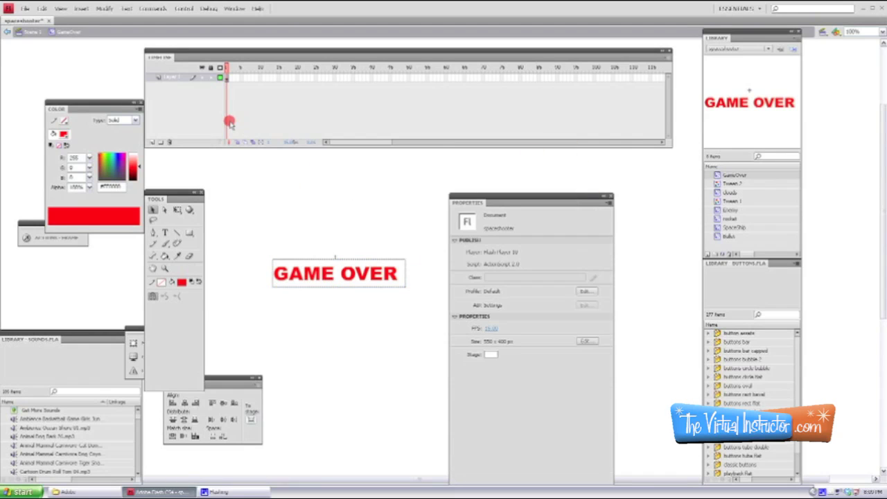